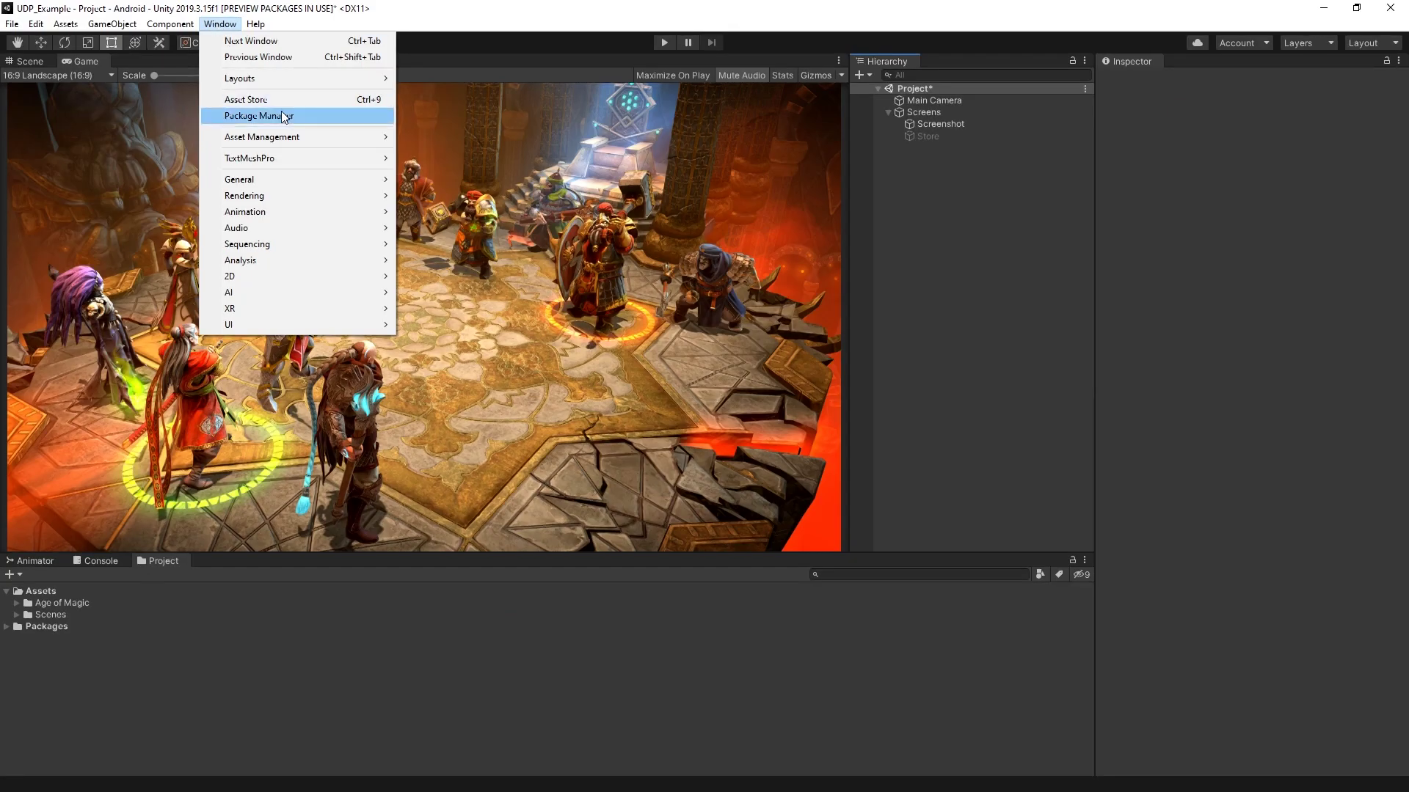
# Install the Unity Distribution Portal 1.3.0 package from the All packages list and close Package Manager
pyautogui.click(281, 110)
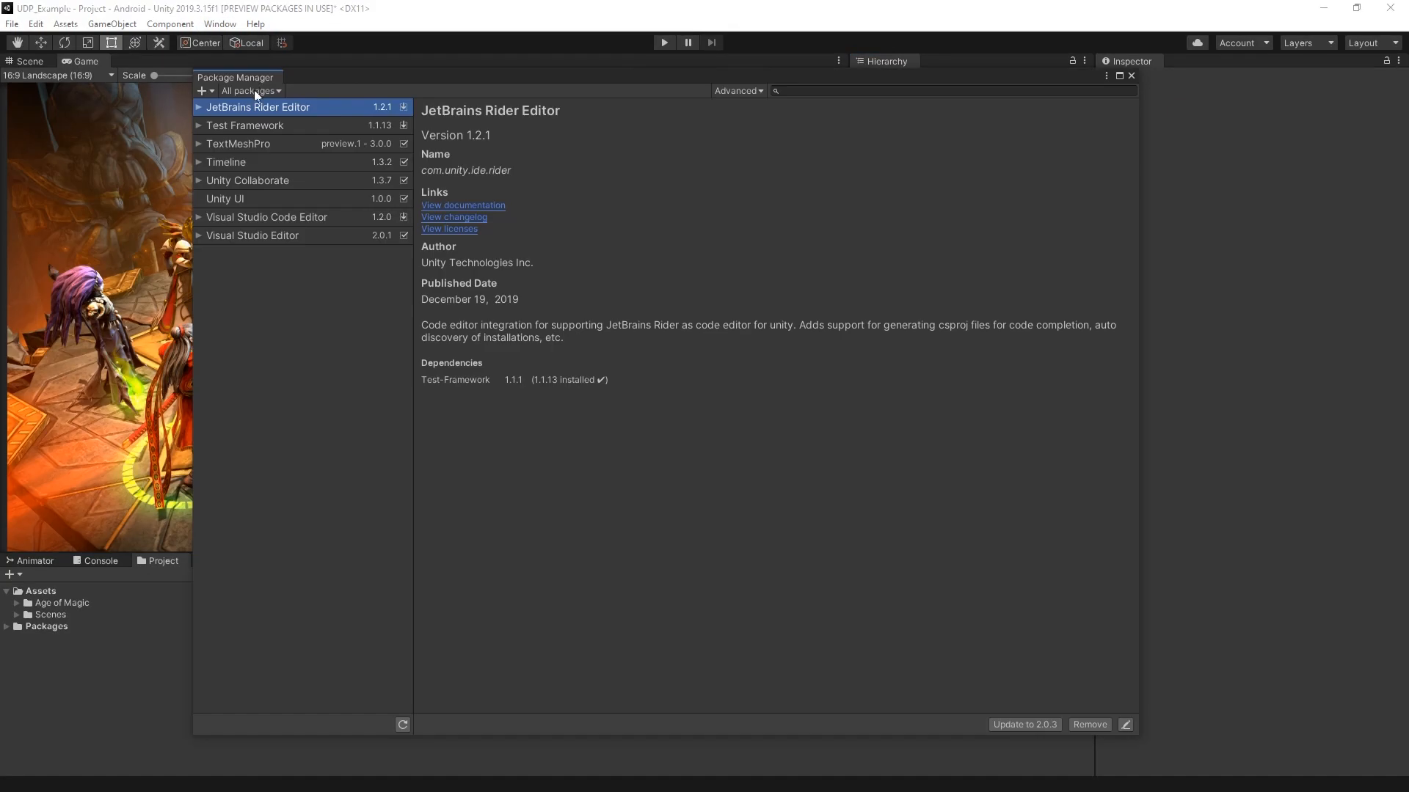
pyautogui.scroll(-5, 362, 443)
pyautogui.scroll(-5, 362, 443)
pyautogui.scroll(-3, 283, 388)
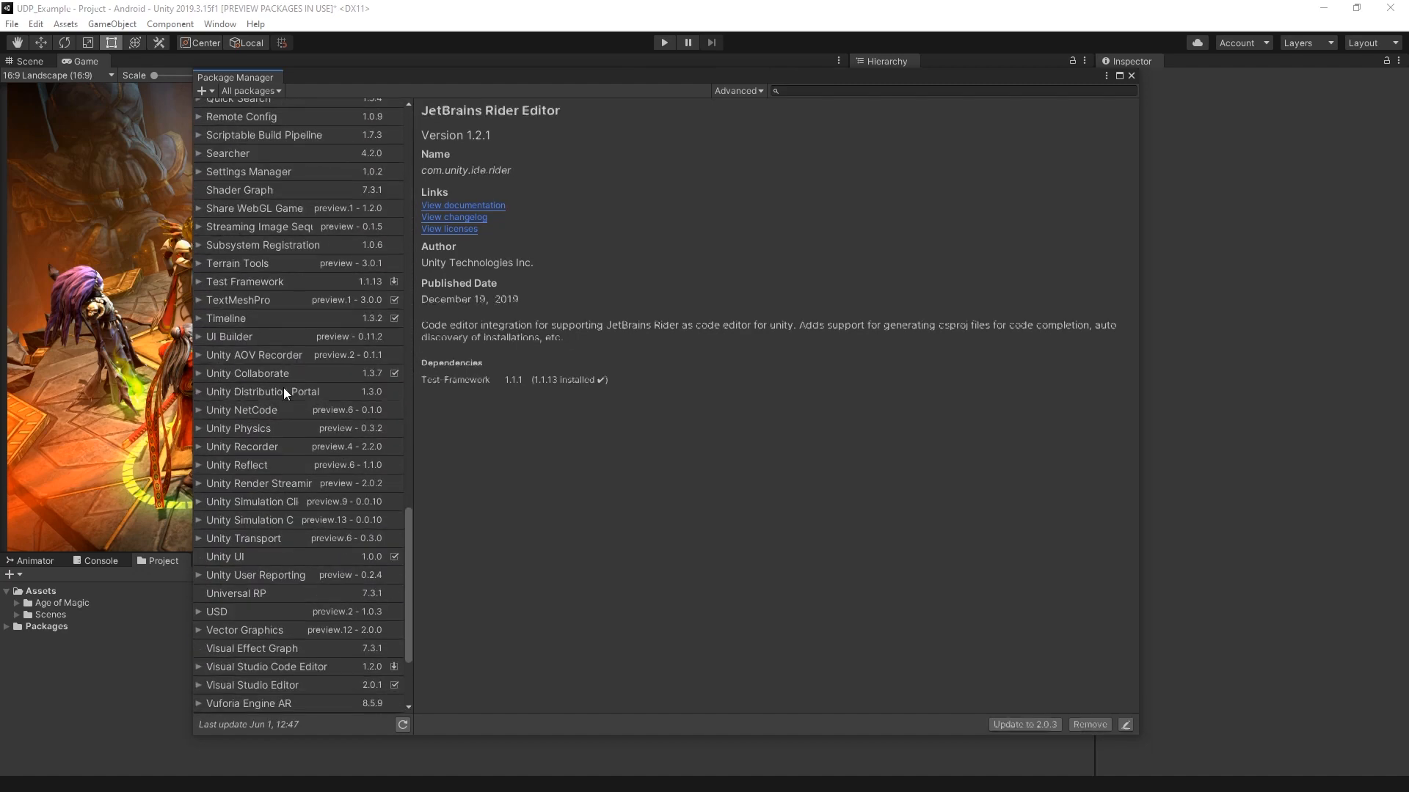
pyautogui.click(283, 387)
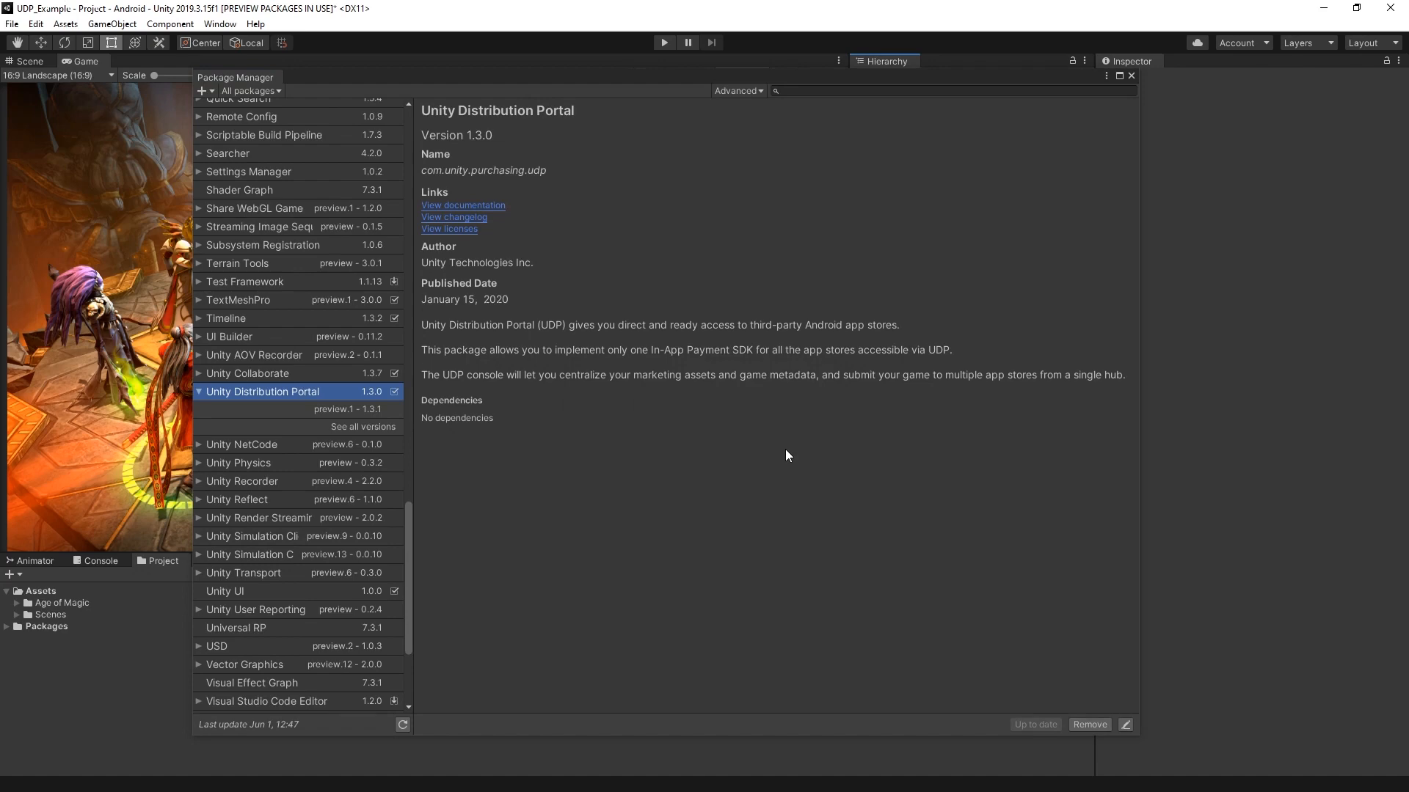
pyautogui.click(1130, 76)
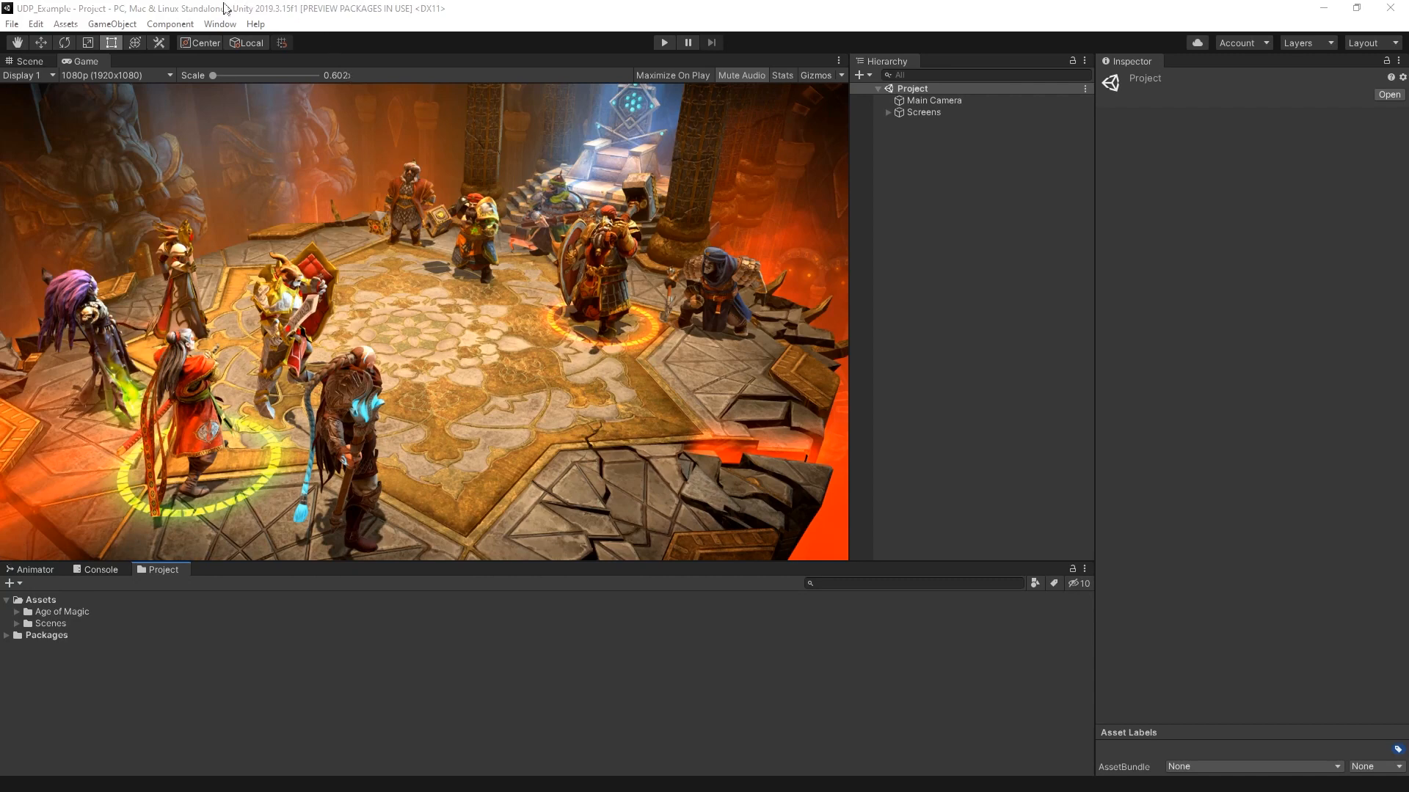
# Reach the Services window from Window > Unity Distribution Portal > Settings
pyautogui.click(219, 24)
pyautogui.moveTo(270, 100)
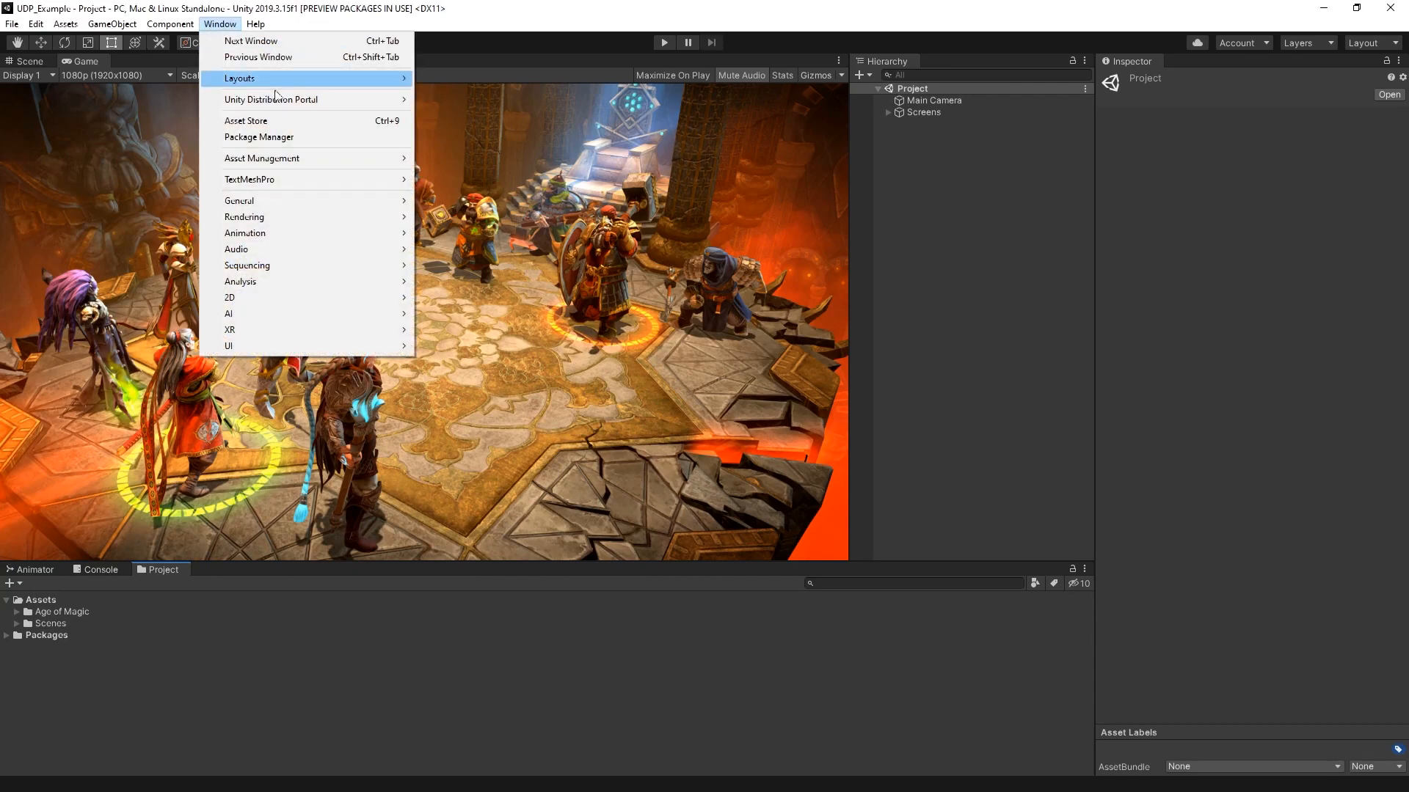
pyautogui.click(441, 101)
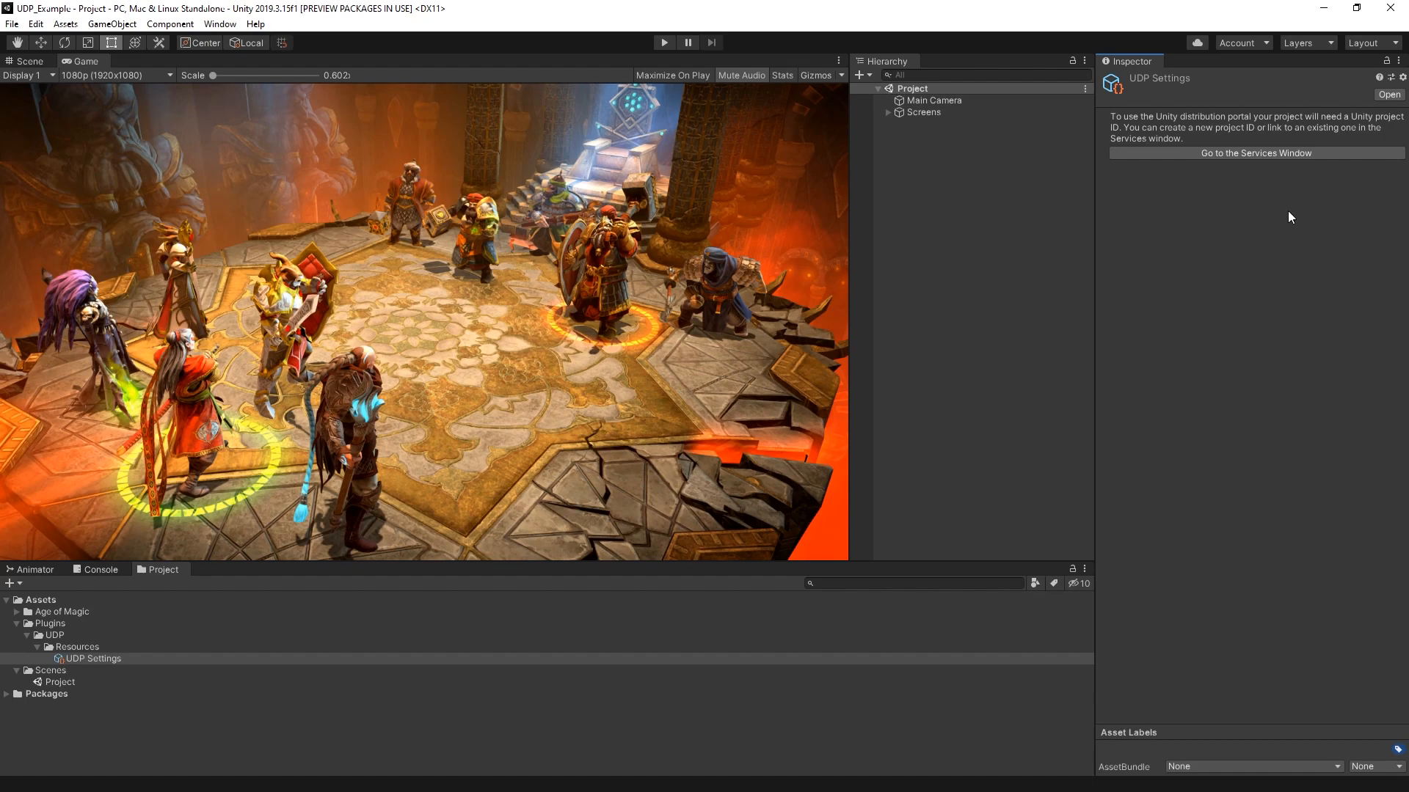
pyautogui.click(1264, 151)
# Create a Unity project ID for UDP_Example under the UnityVideoExample organization
pyautogui.click(1251, 248)
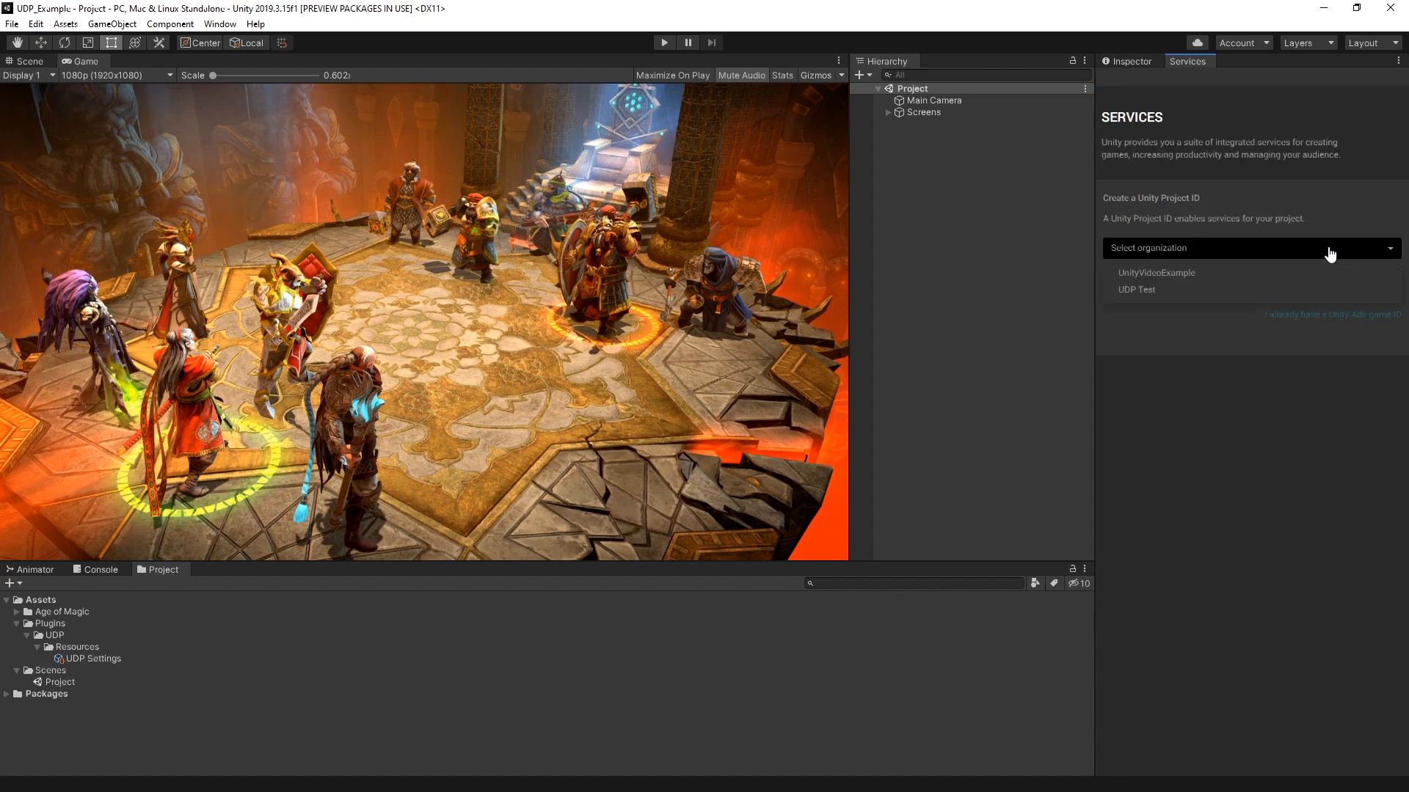
pyautogui.click(1255, 282)
pyautogui.click(1378, 276)
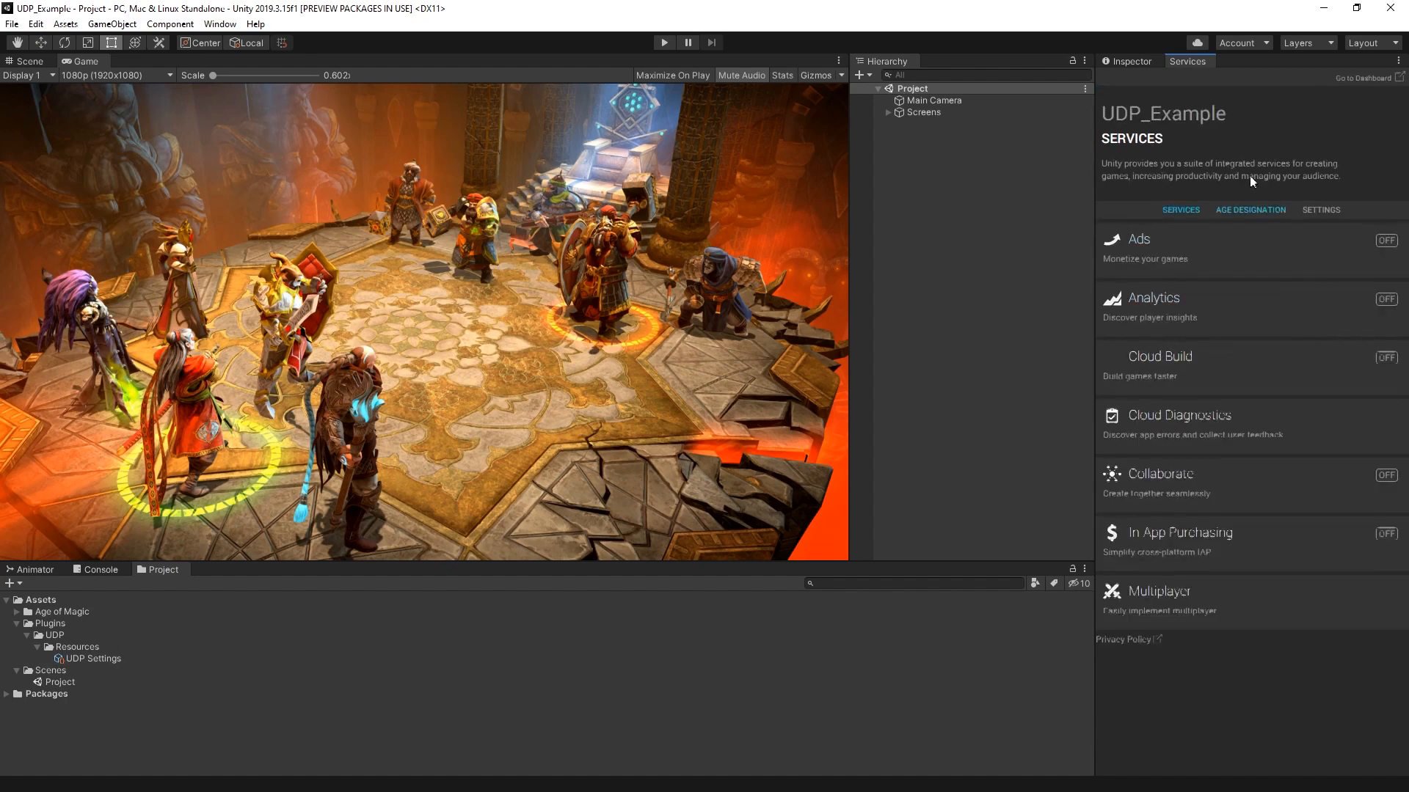
# Sign in to distribute.dashboard.unity.com with Unity ID credentials and land on My Games
pyautogui.click(1119, 62)
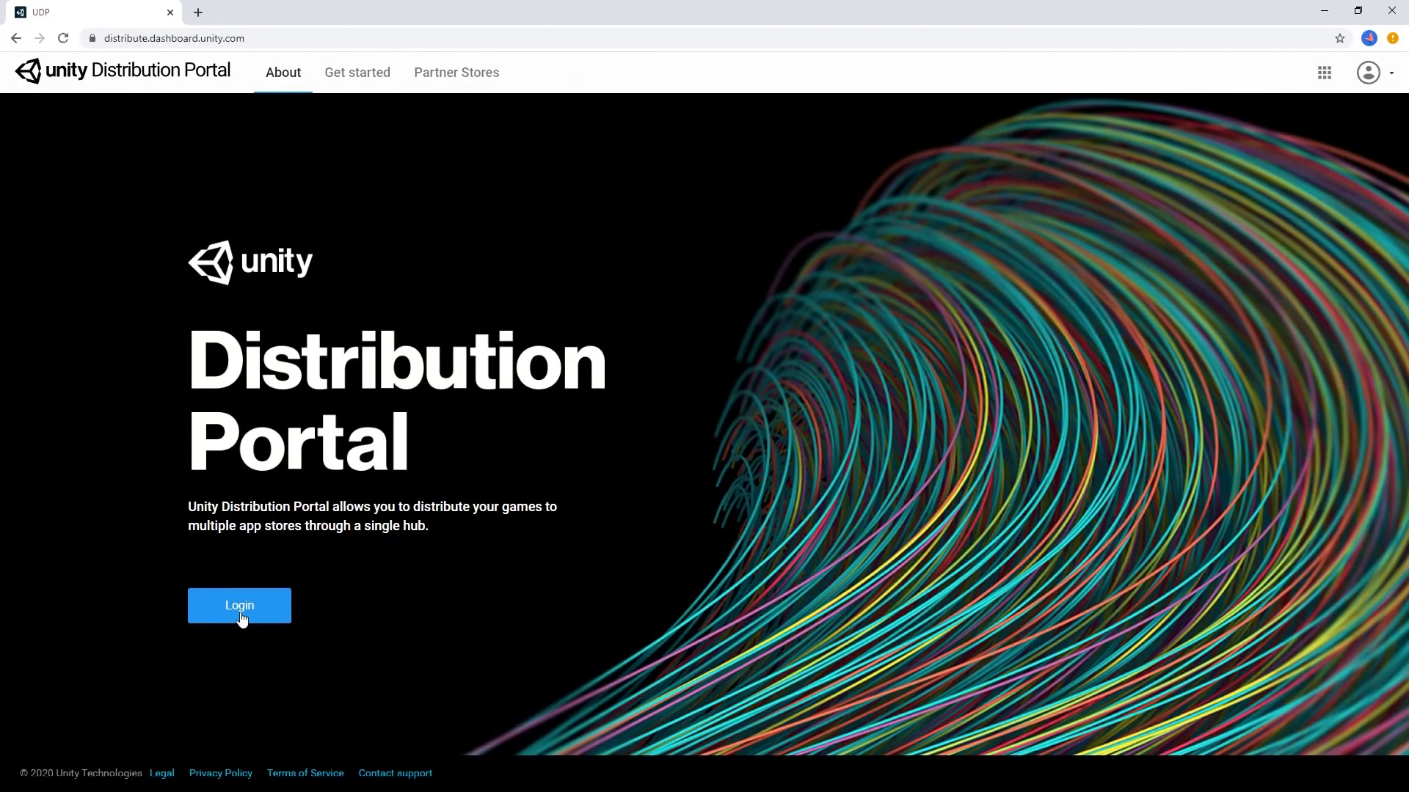
pyautogui.click(242, 605)
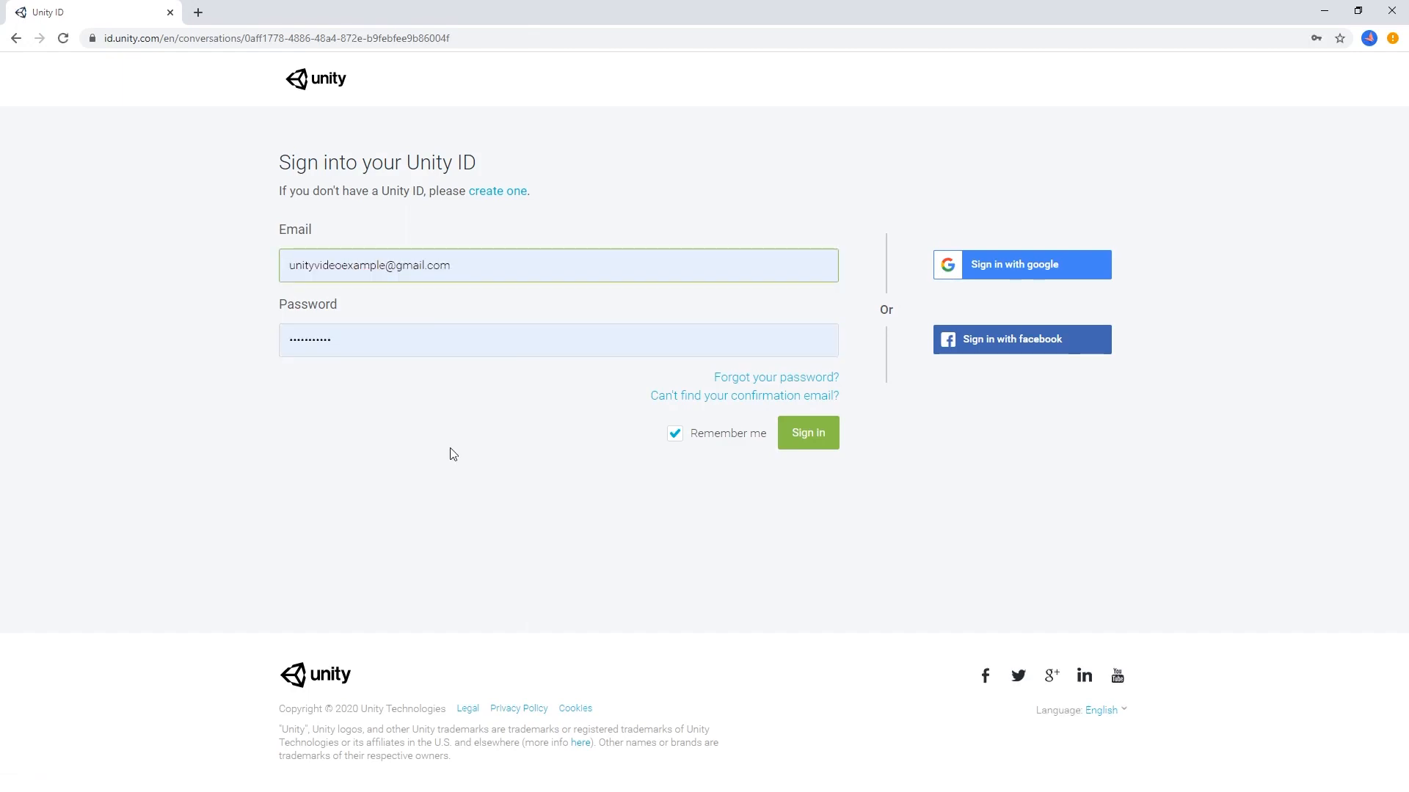
pyautogui.click(808, 433)
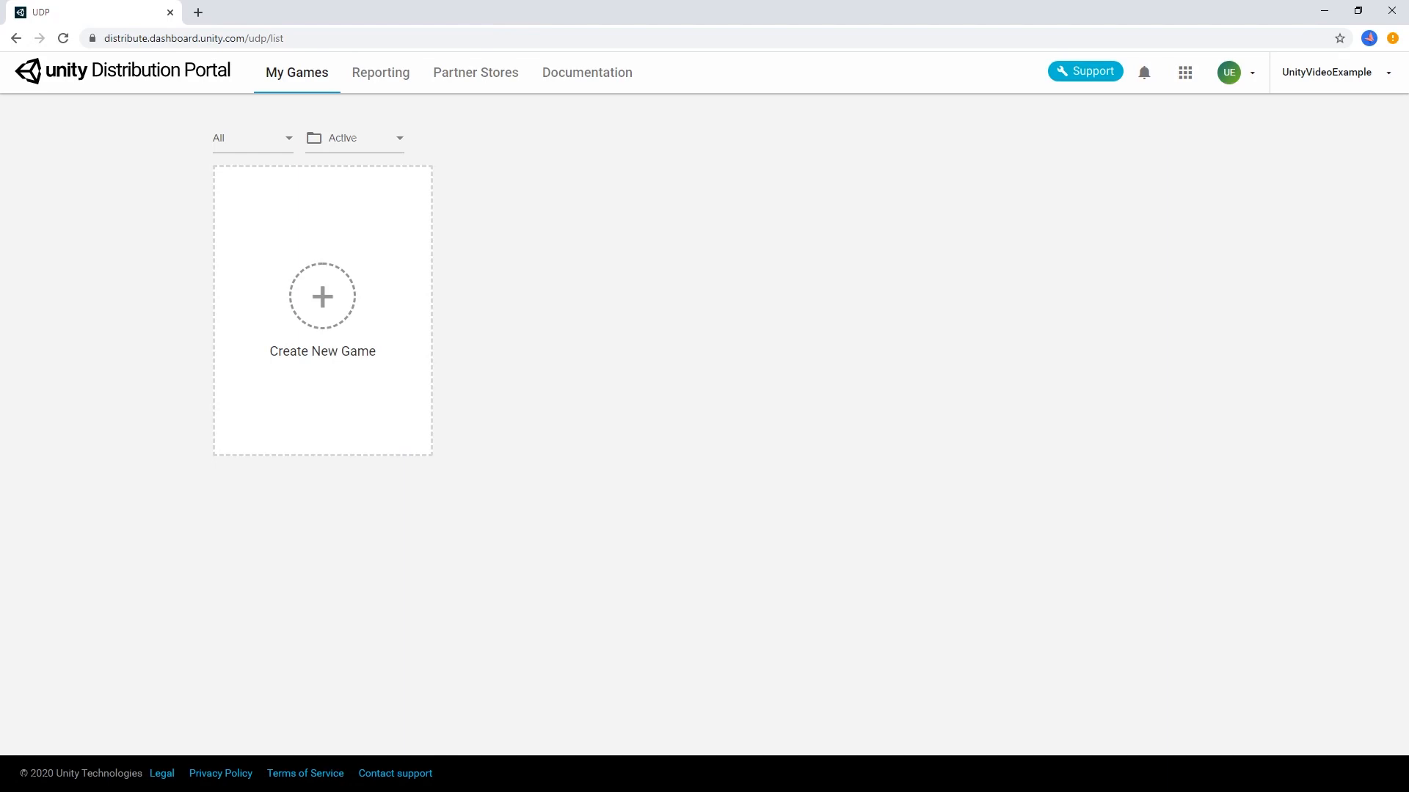
# Create a new game titled Age of Magic and return to its editing page
pyautogui.click(322, 295)
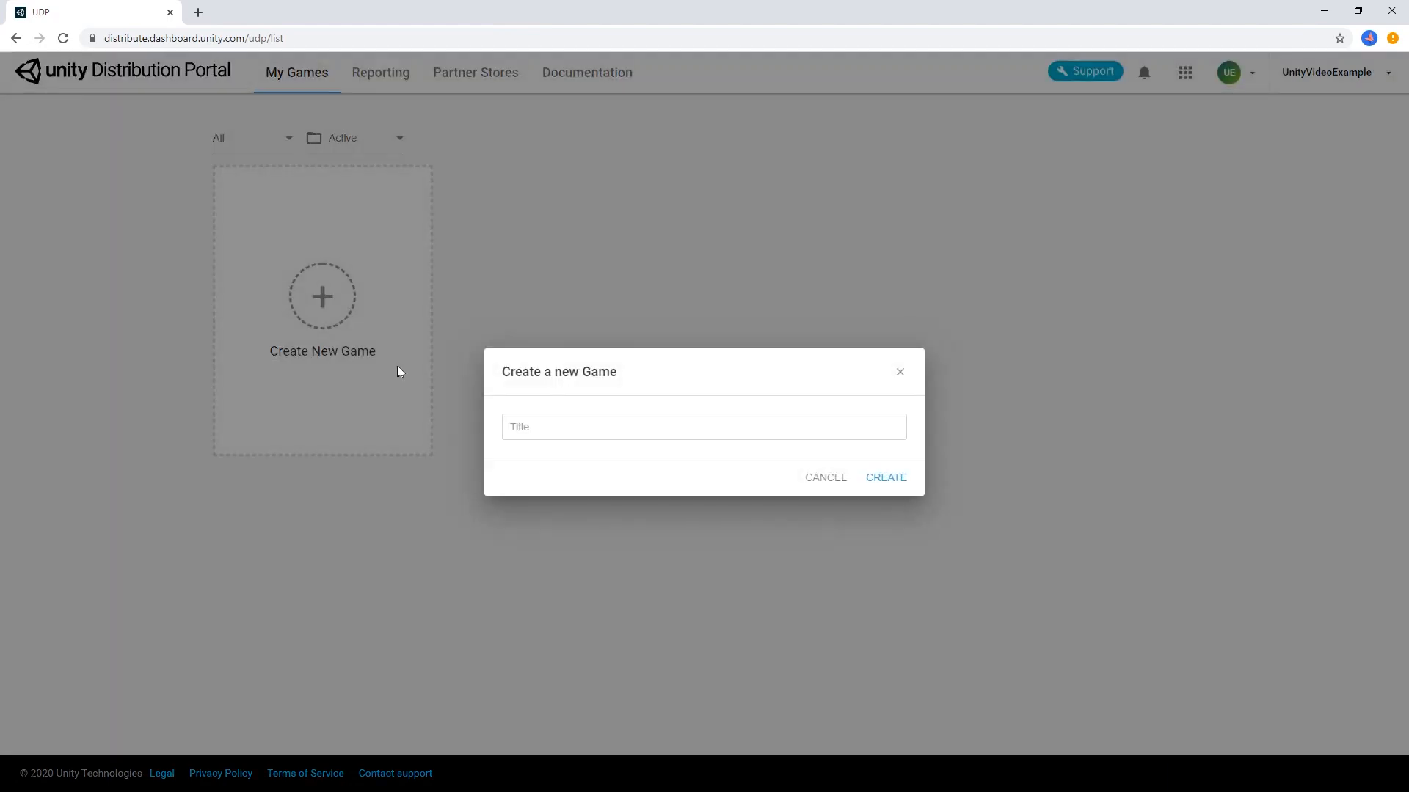
pyautogui.click(544, 431)
pyautogui.write('Age of Magic')
pyautogui.click(886, 477)
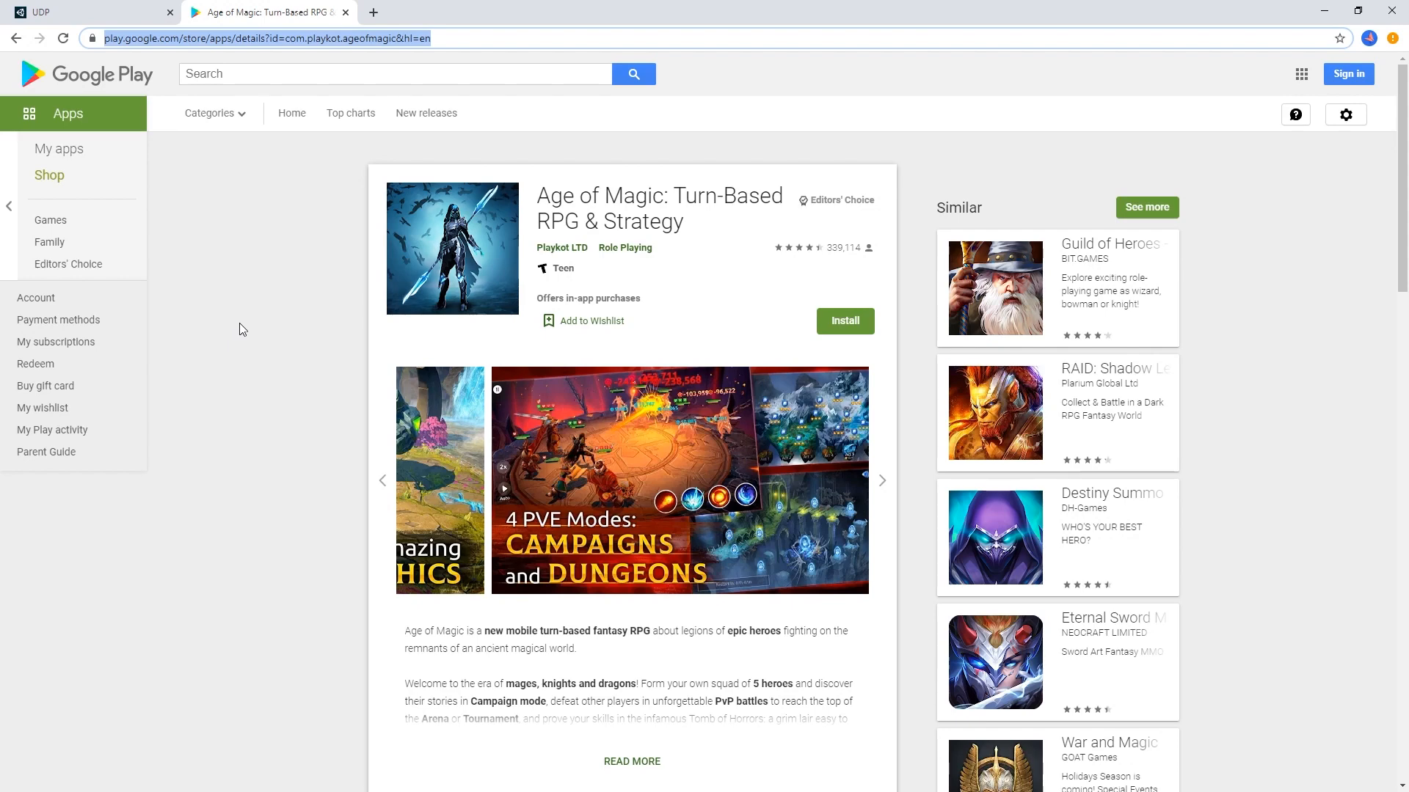
pyautogui.hotkey('ctrl', 'Tab')
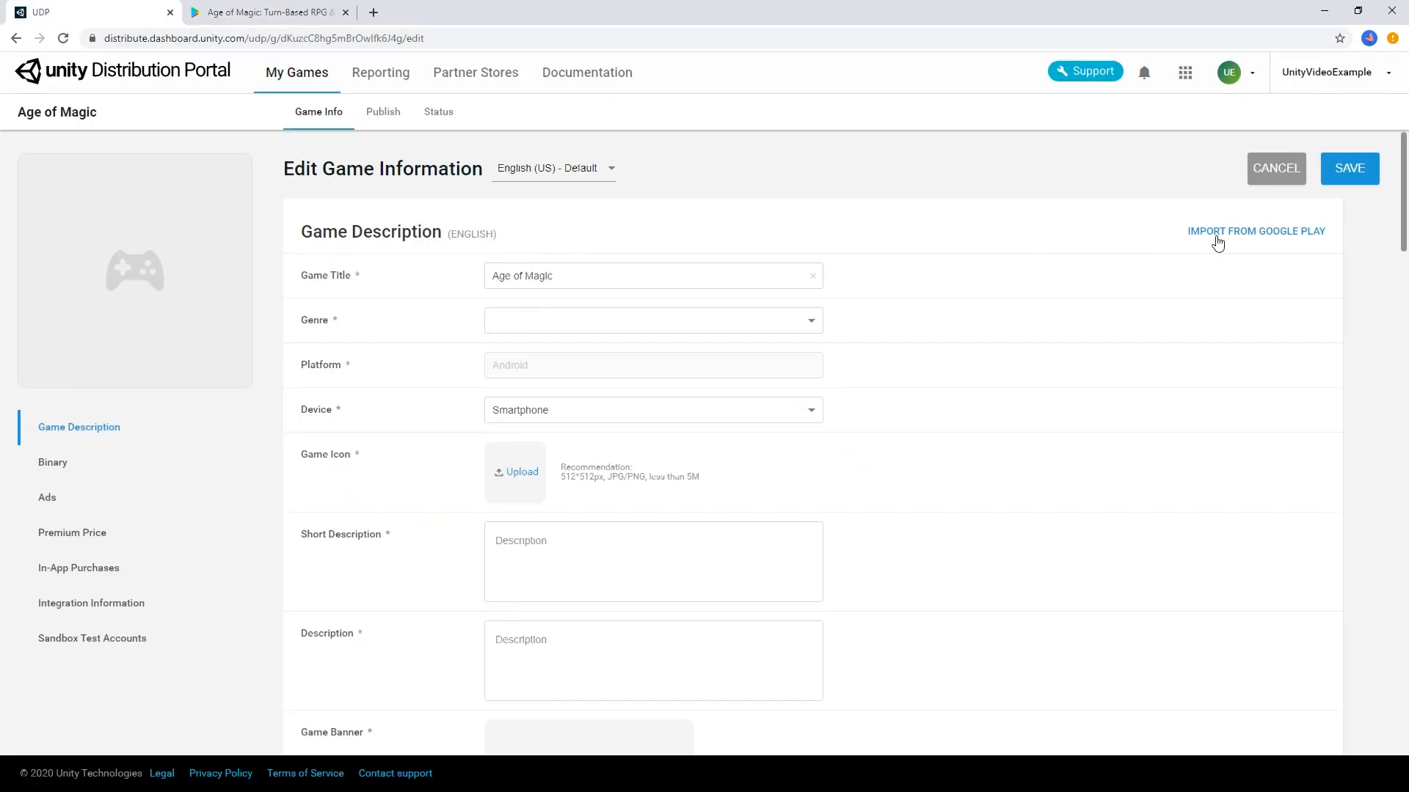
# Import the game information from the pasted Google Play Store link
pyautogui.click(1216, 238)
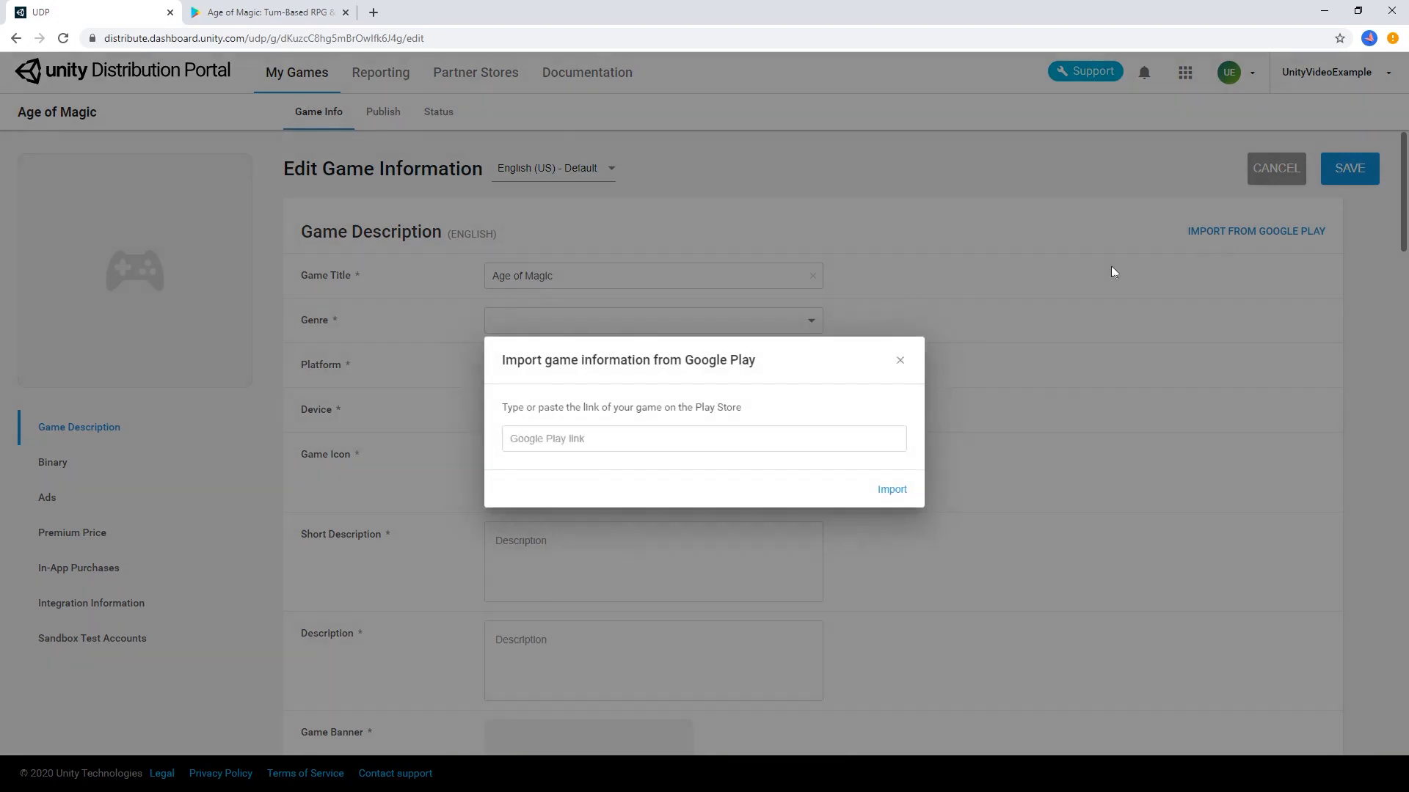
pyautogui.rightClick(625, 440)
pyautogui.click(658, 557)
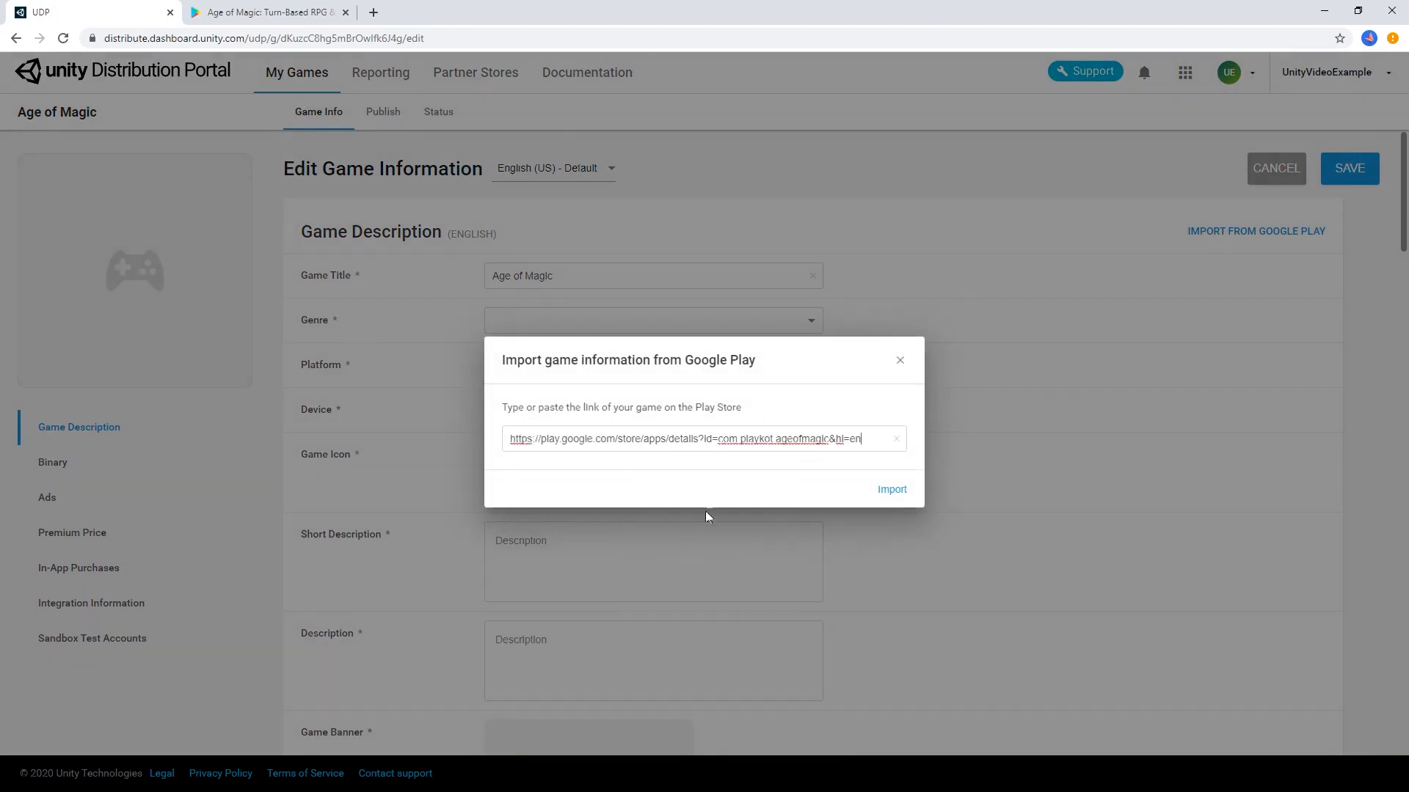
pyautogui.click(892, 490)
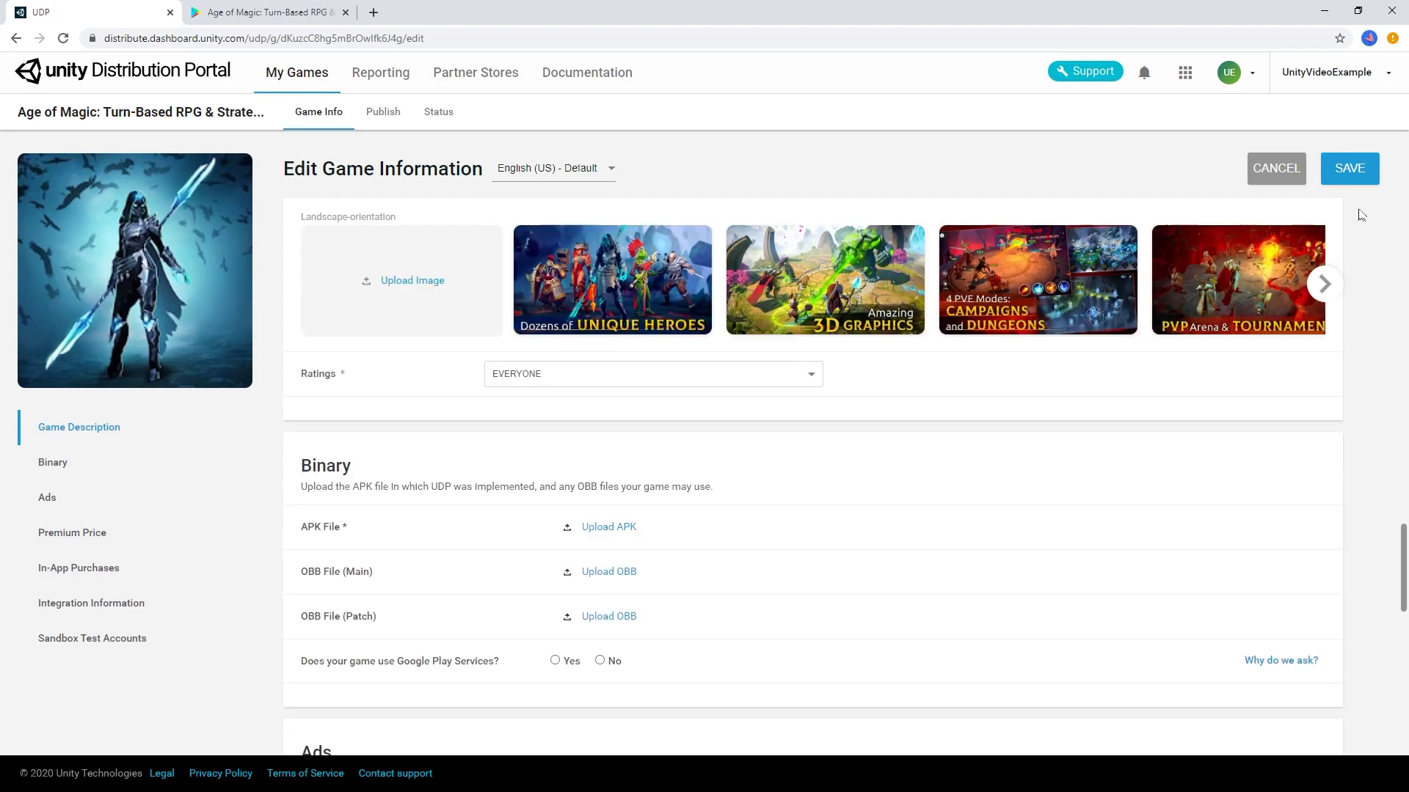
# Save the Age of Magic game information and dismiss the save results
pyautogui.click(1349, 168)
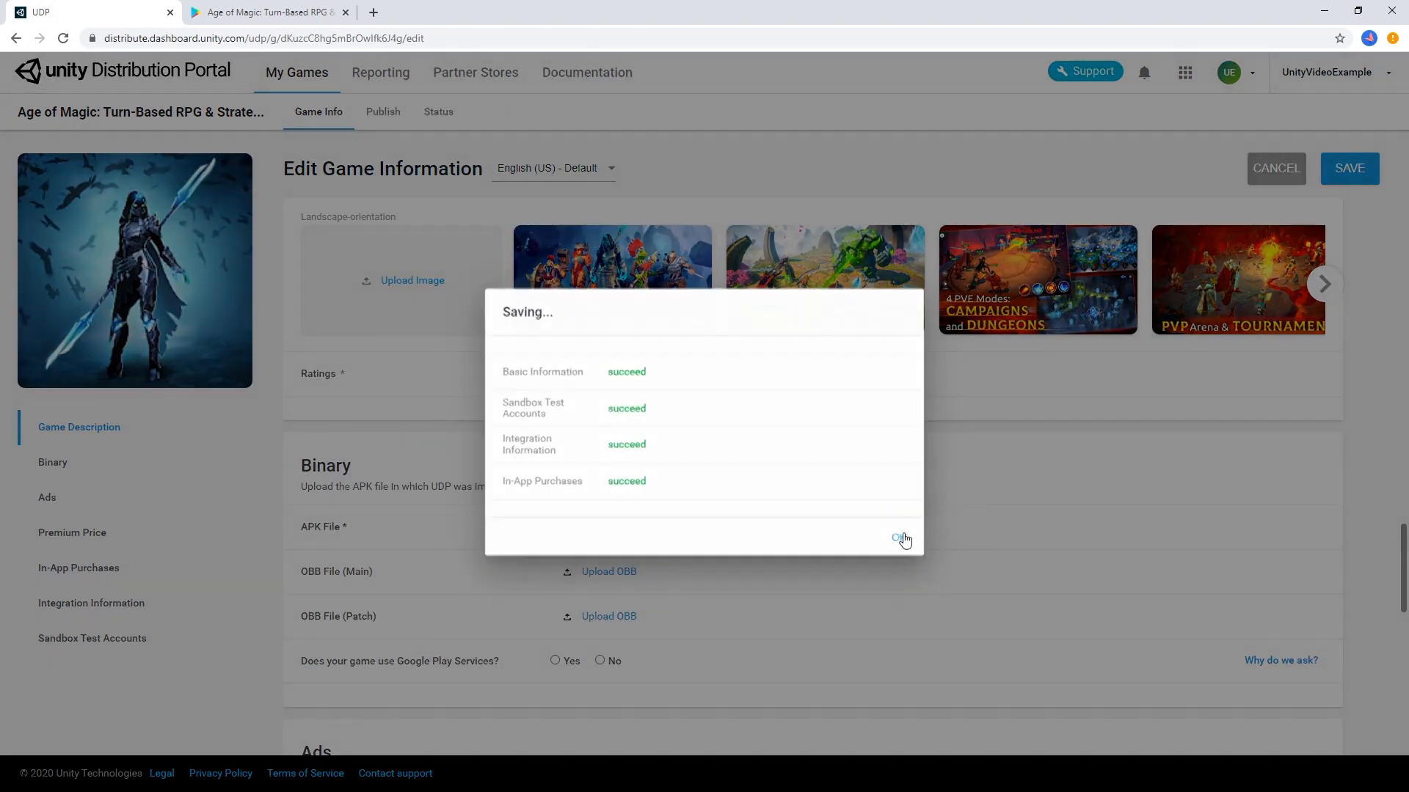
pyautogui.click(904, 538)
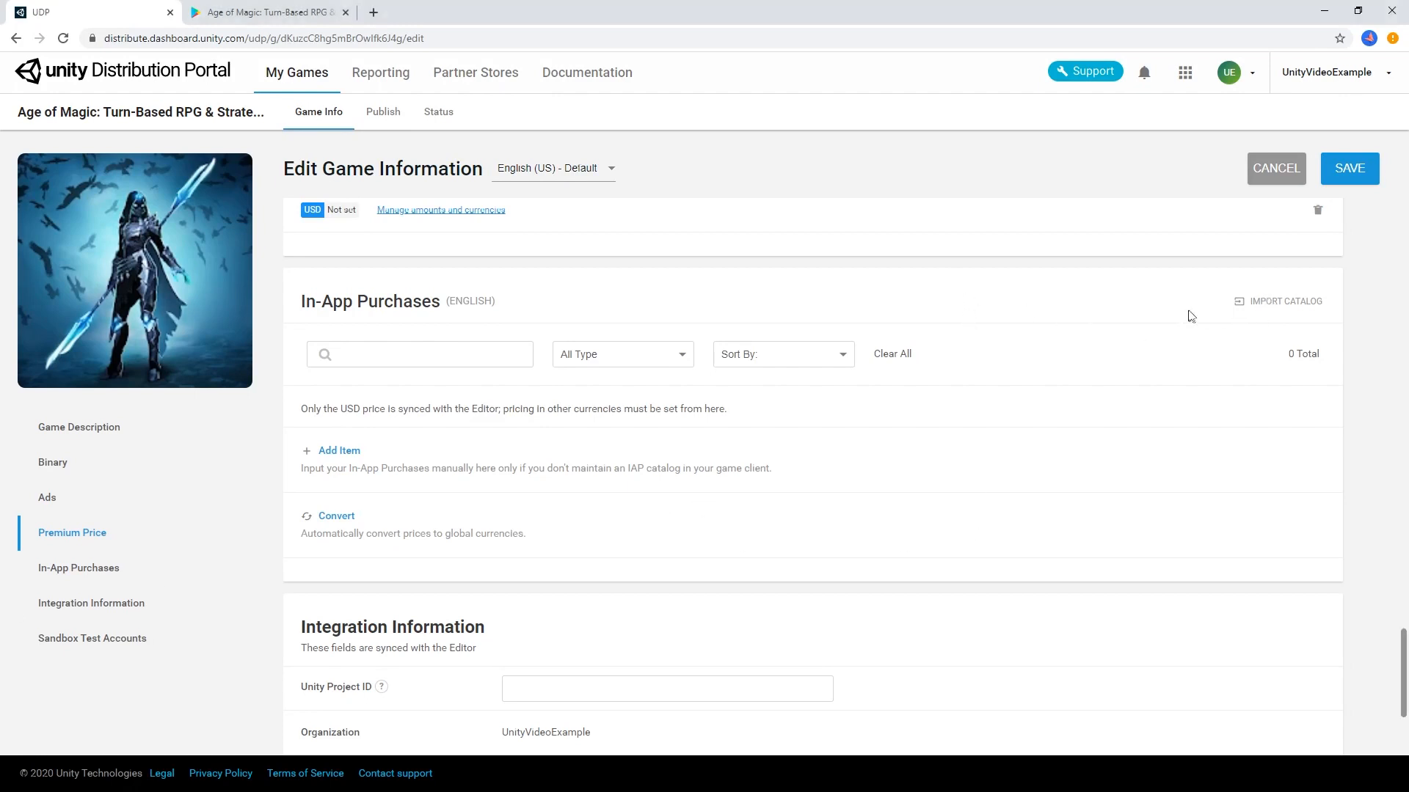
pyautogui.scroll(2, 1187, 318)
pyautogui.scroll(-1, 1187, 348)
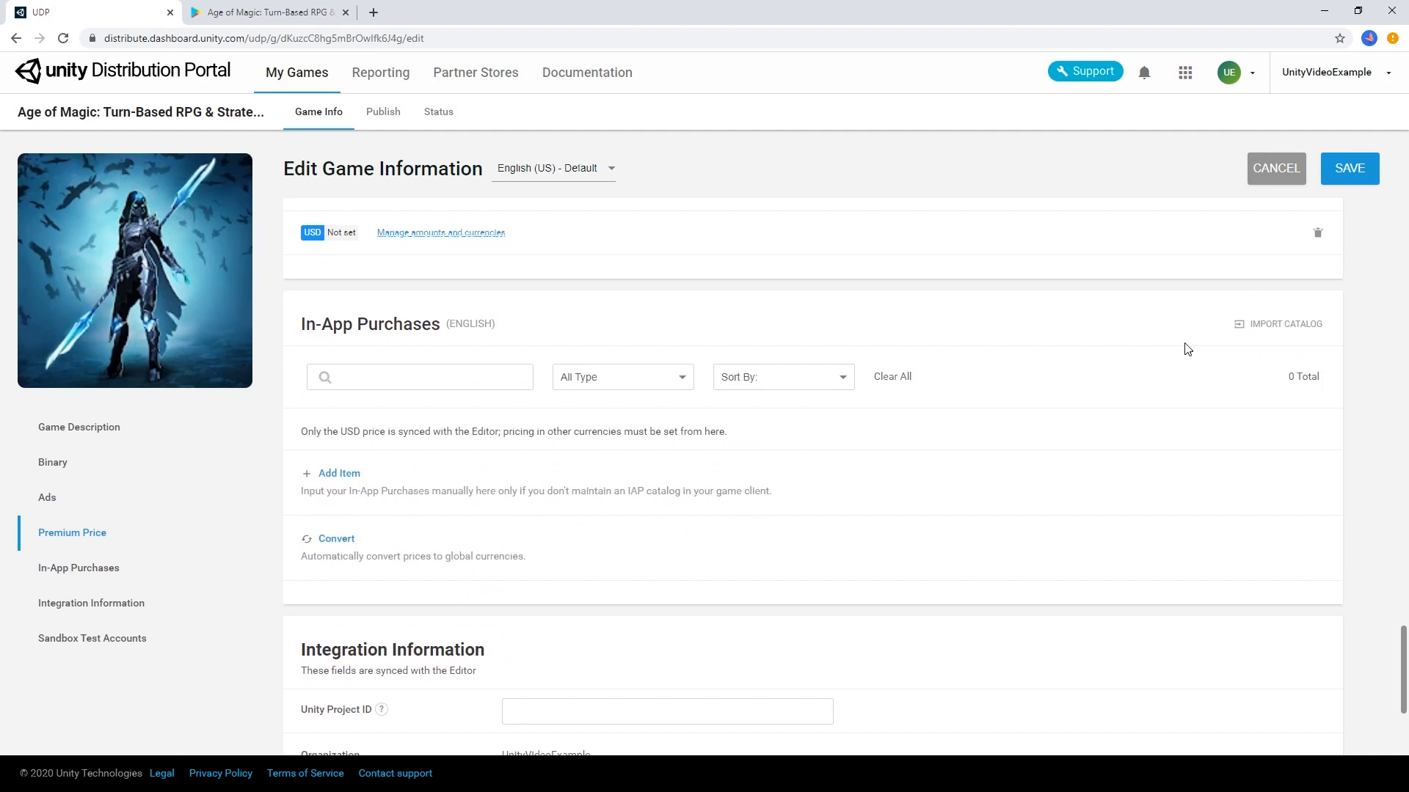
pyautogui.scroll(-1, 1186, 348)
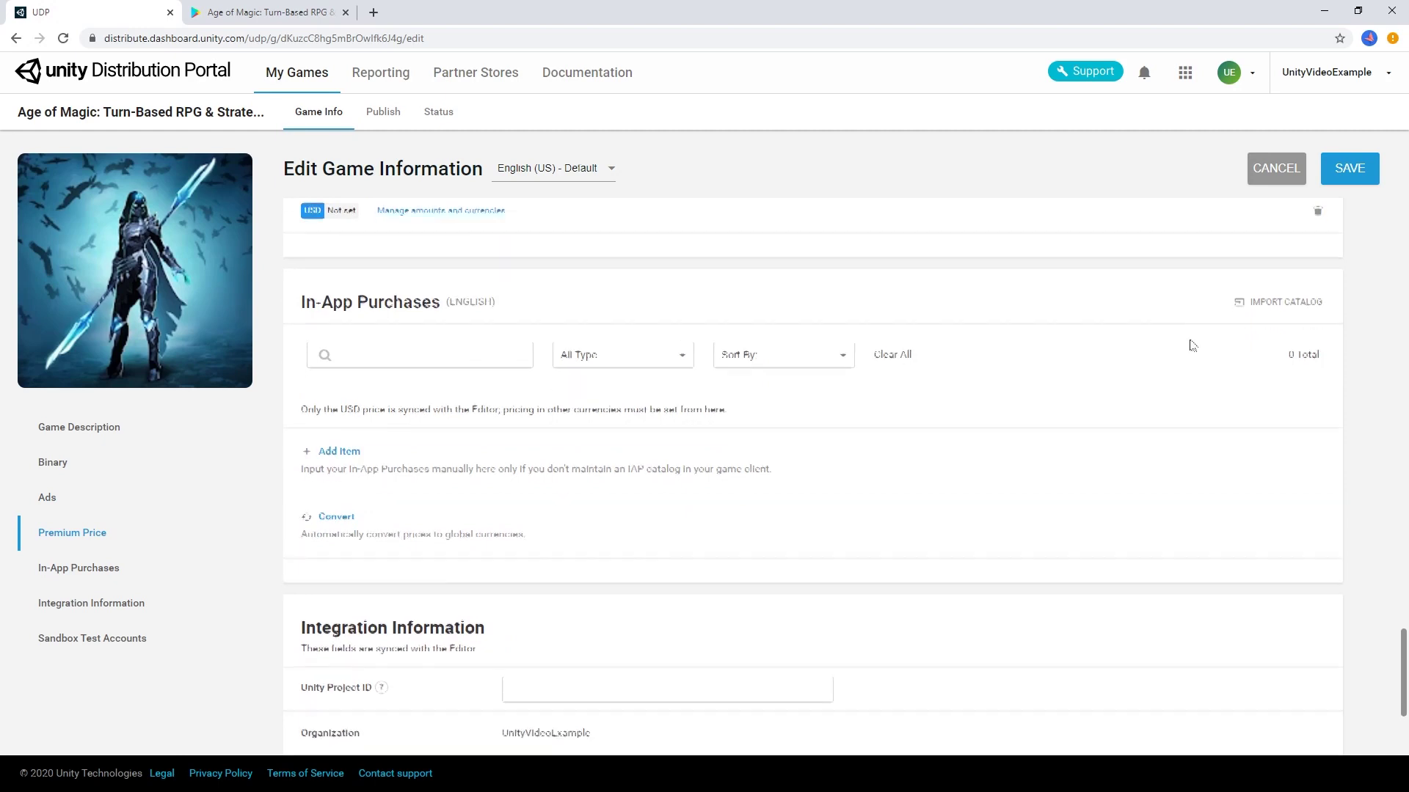
# Look at the bulk IAP catalog import, cancel it, and start adding a single IAP item
pyautogui.click(1277, 307)
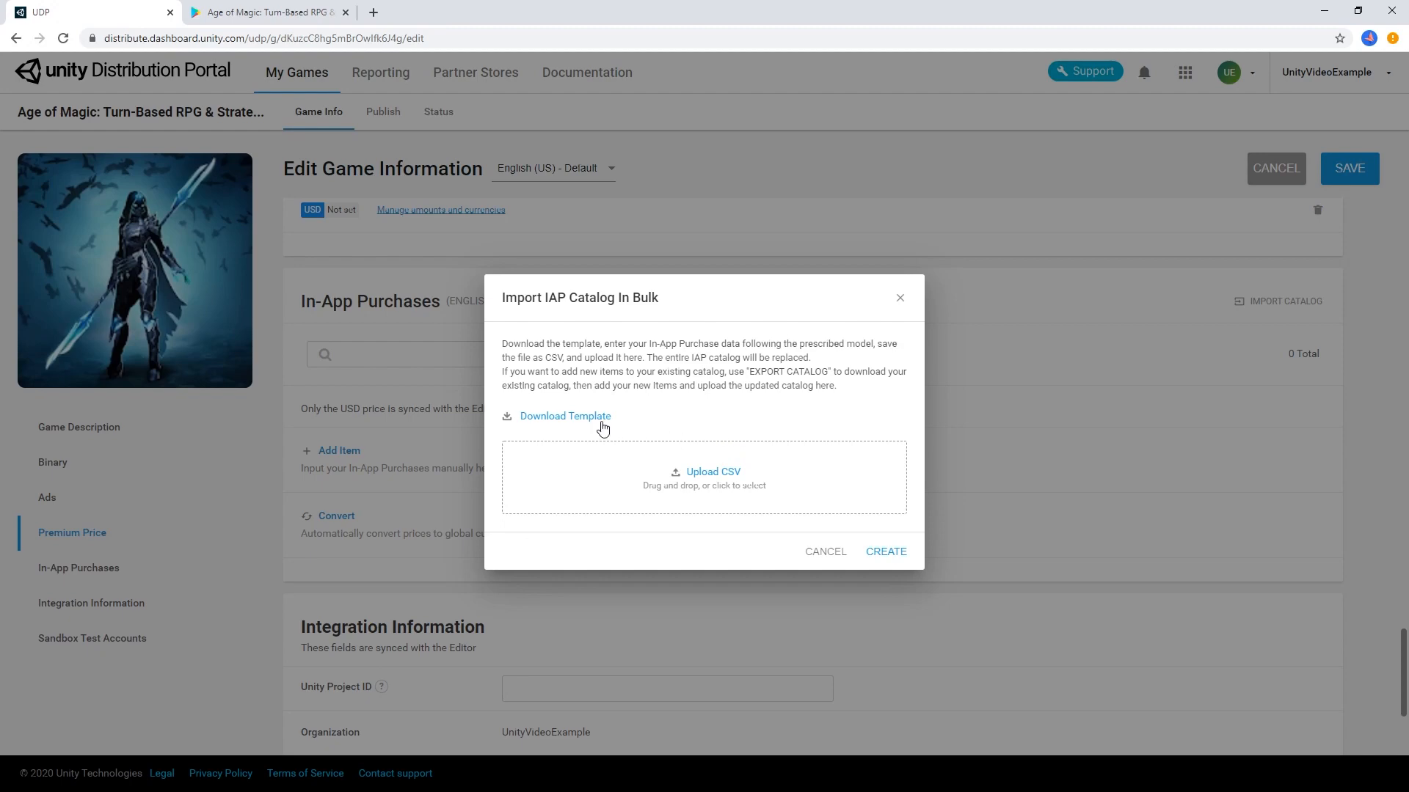
pyautogui.click(825, 551)
pyautogui.click(339, 451)
pyautogui.write('fistful')
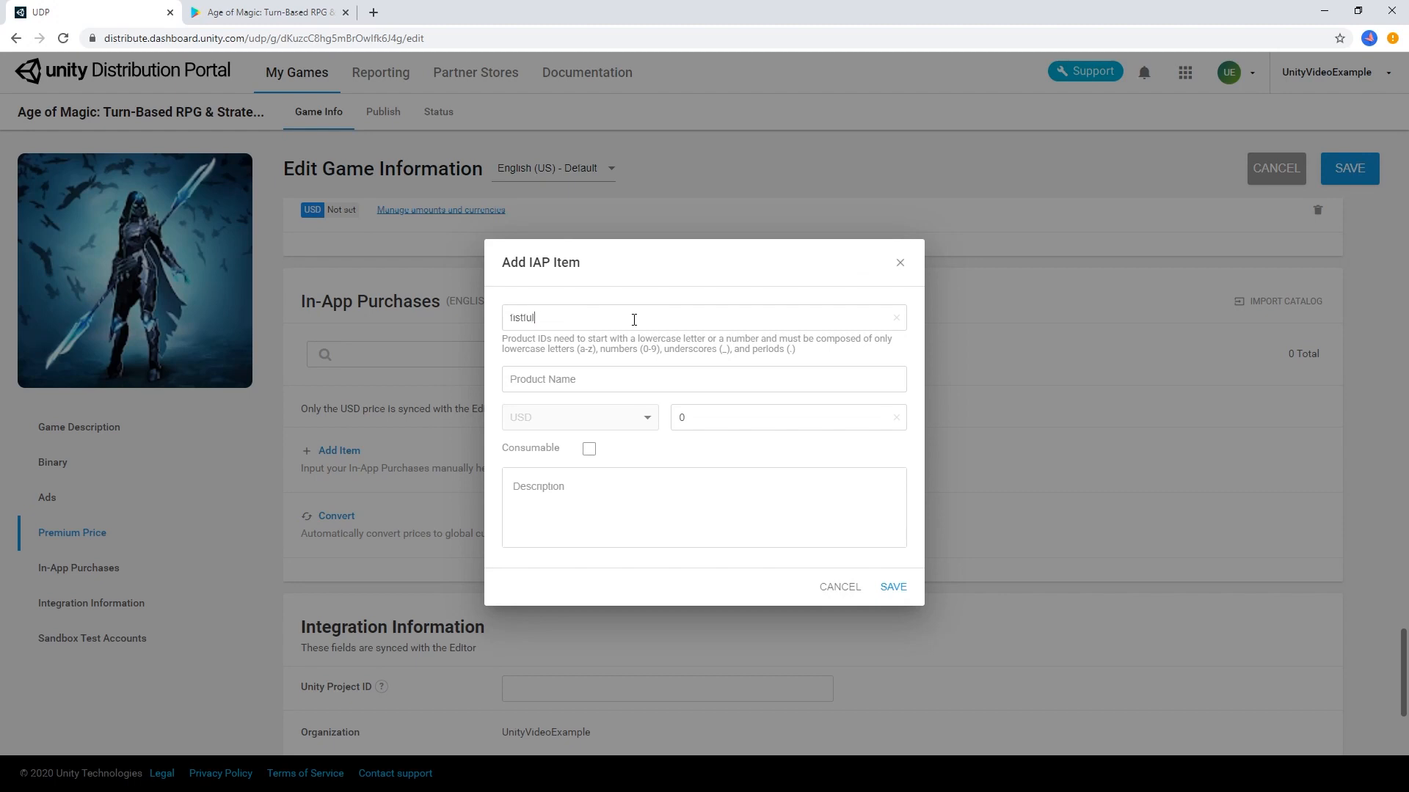
pyautogui.write('_of_gold')
# Add a consumable Fistful Of Gold item at $1.99 with a description and save the game info
pyautogui.click(617, 380)
pyautogui.write('Fistful Of Gold')
pyautogui.click(771, 418)
pyautogui.write('1')
pyautogui.write('.99')
pyautogui.click(589, 448)
pyautogui.click(600, 504)
pyautogui.write('220 Gold')
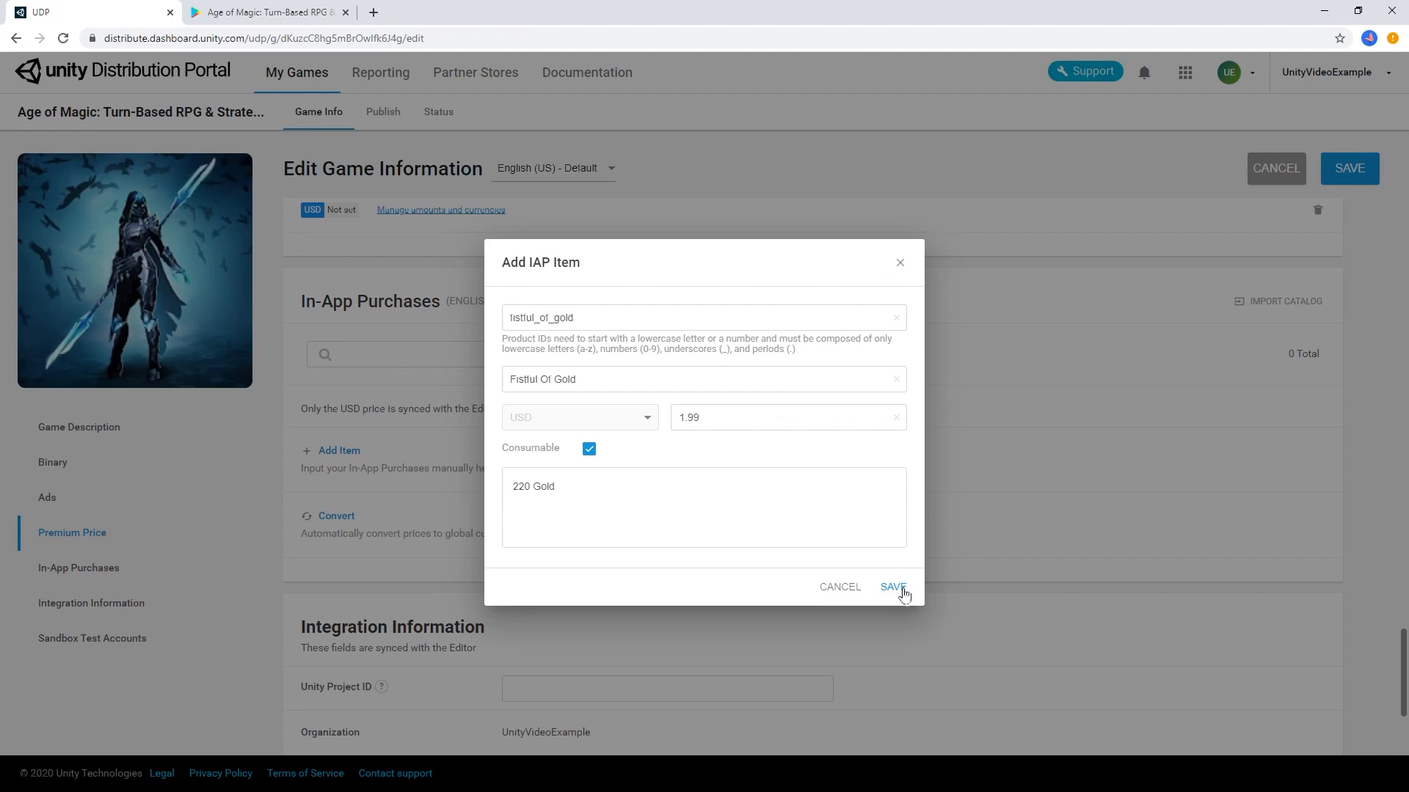
pyautogui.click(894, 587)
pyautogui.click(1349, 167)
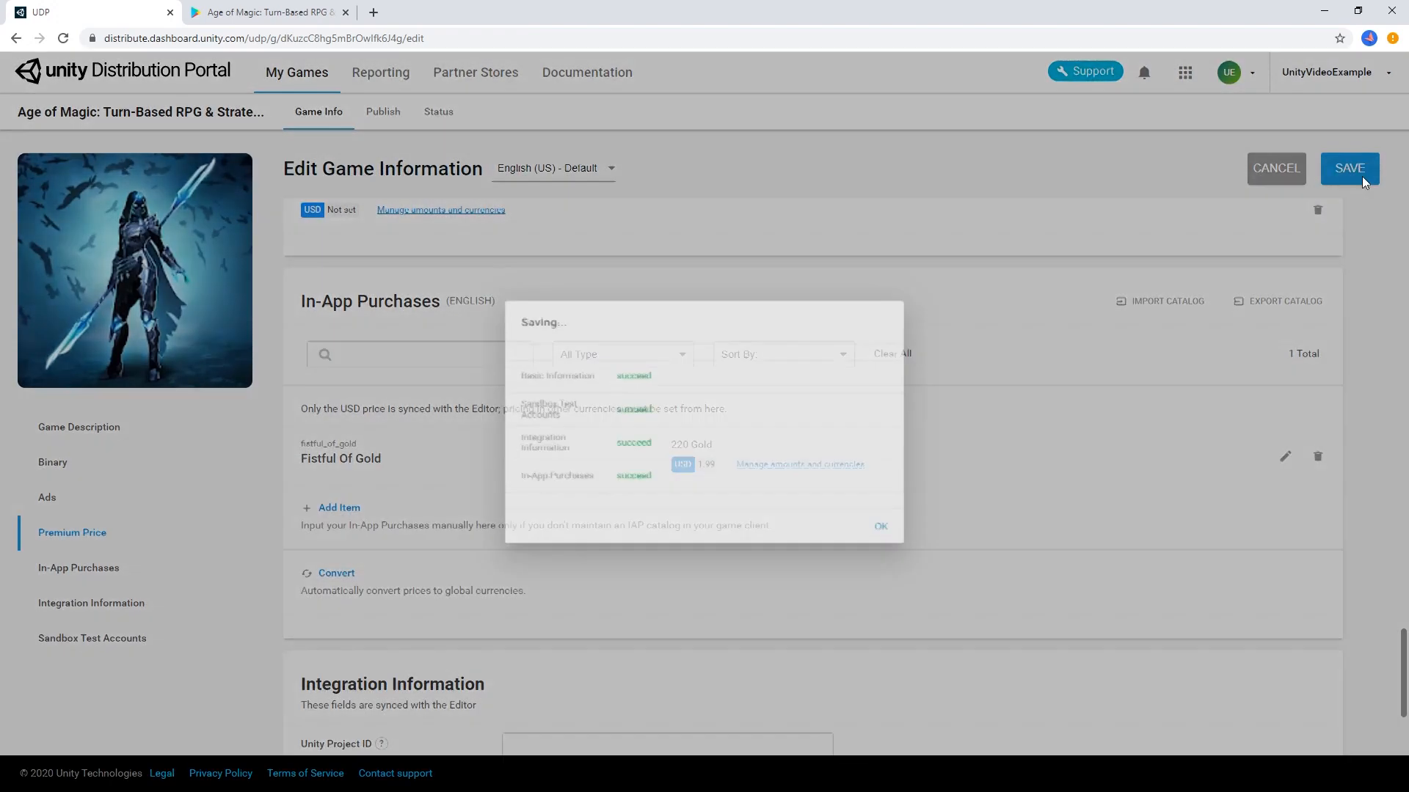
pyautogui.scroll(-5, 1090, 349)
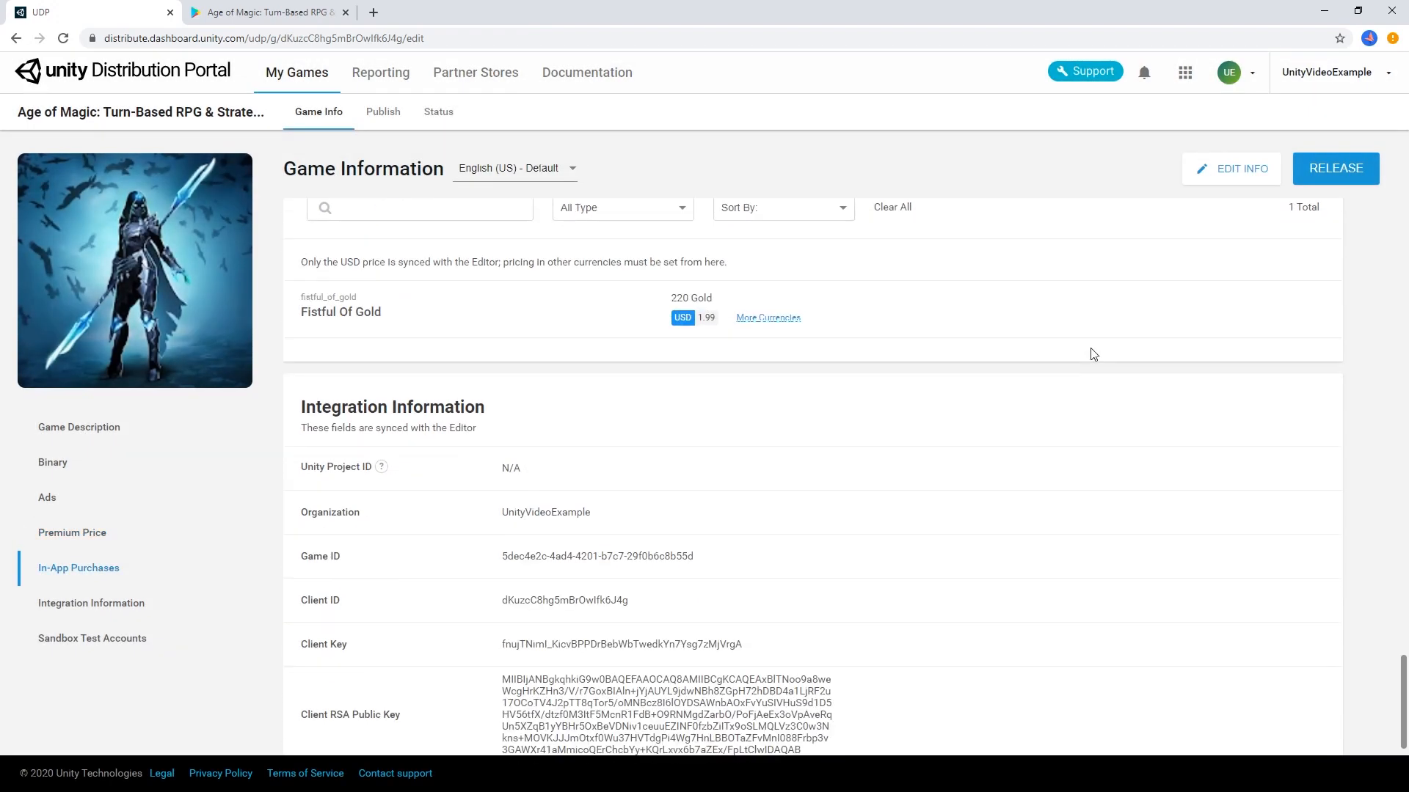
pyautogui.scroll(1, 1091, 348)
# Select the game's Client ID value under Integration Information to copy it
pyautogui.doubleClick(565, 454)
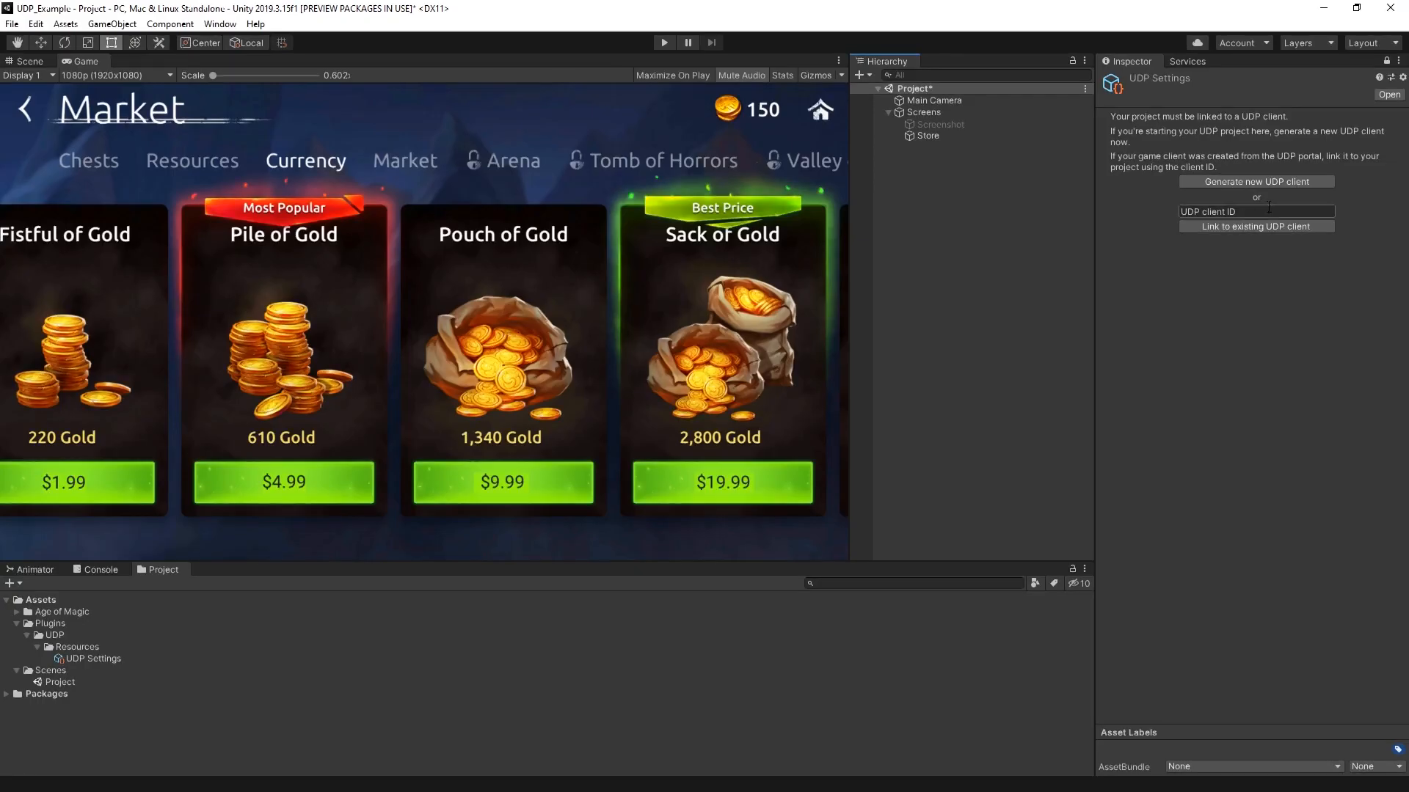
# Link the Unity project to the existing UDP client using the pasted Client ID
pyautogui.click(1254, 211)
pyautogui.hotkey('ctrl', 'v')
pyautogui.click(1227, 225)
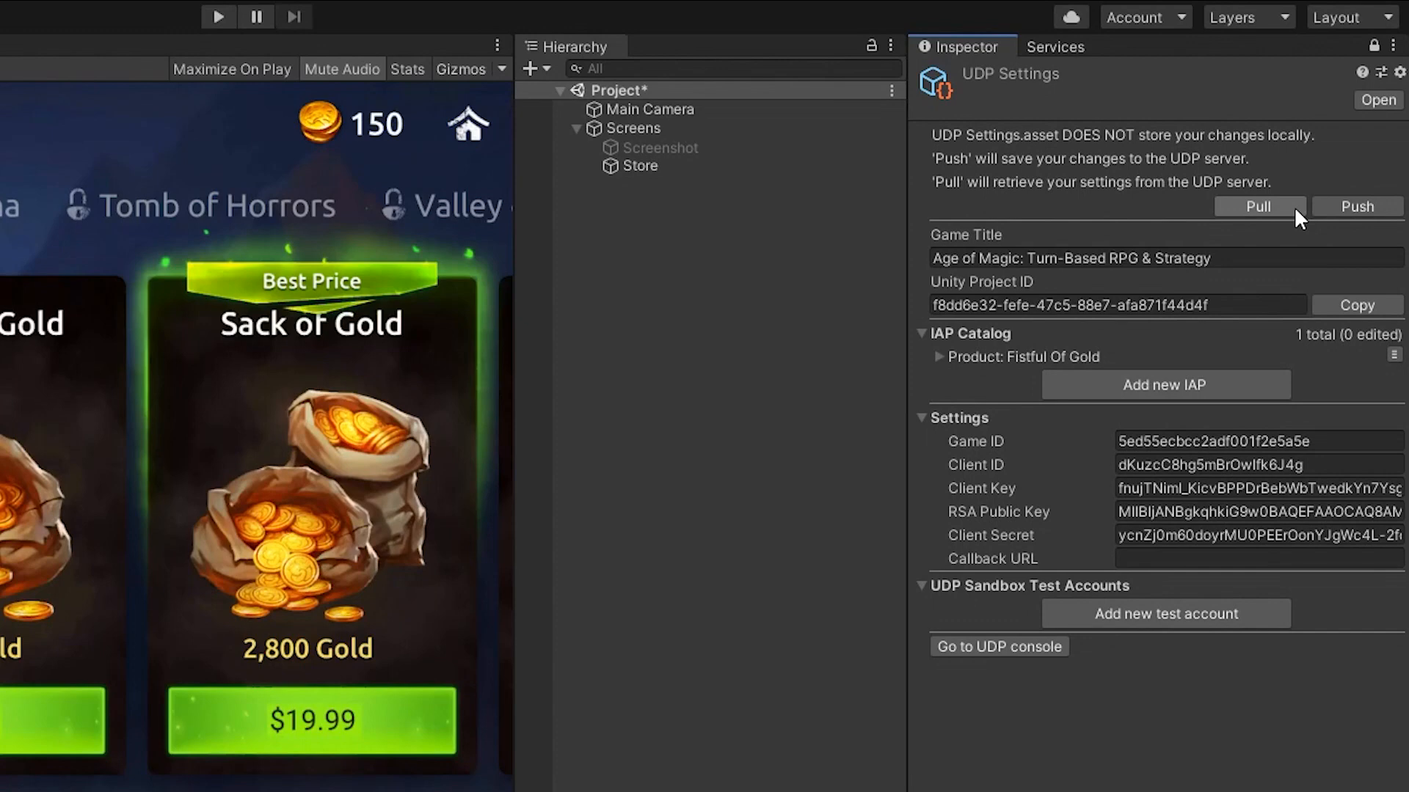
# Add Pile Of Gold, Pouch Of Gold and Sack Of Gold purchases to the IAP catalog and push them to UDP
pyautogui.click(1165, 385)
pyautogui.write('pile_of_gold')
pyautogui.press('Tab')
pyautogui.write('Pile Of Gold')
pyautogui.press('Tab')
pyautogui.press('Tab')
pyautogui.write('4.99')
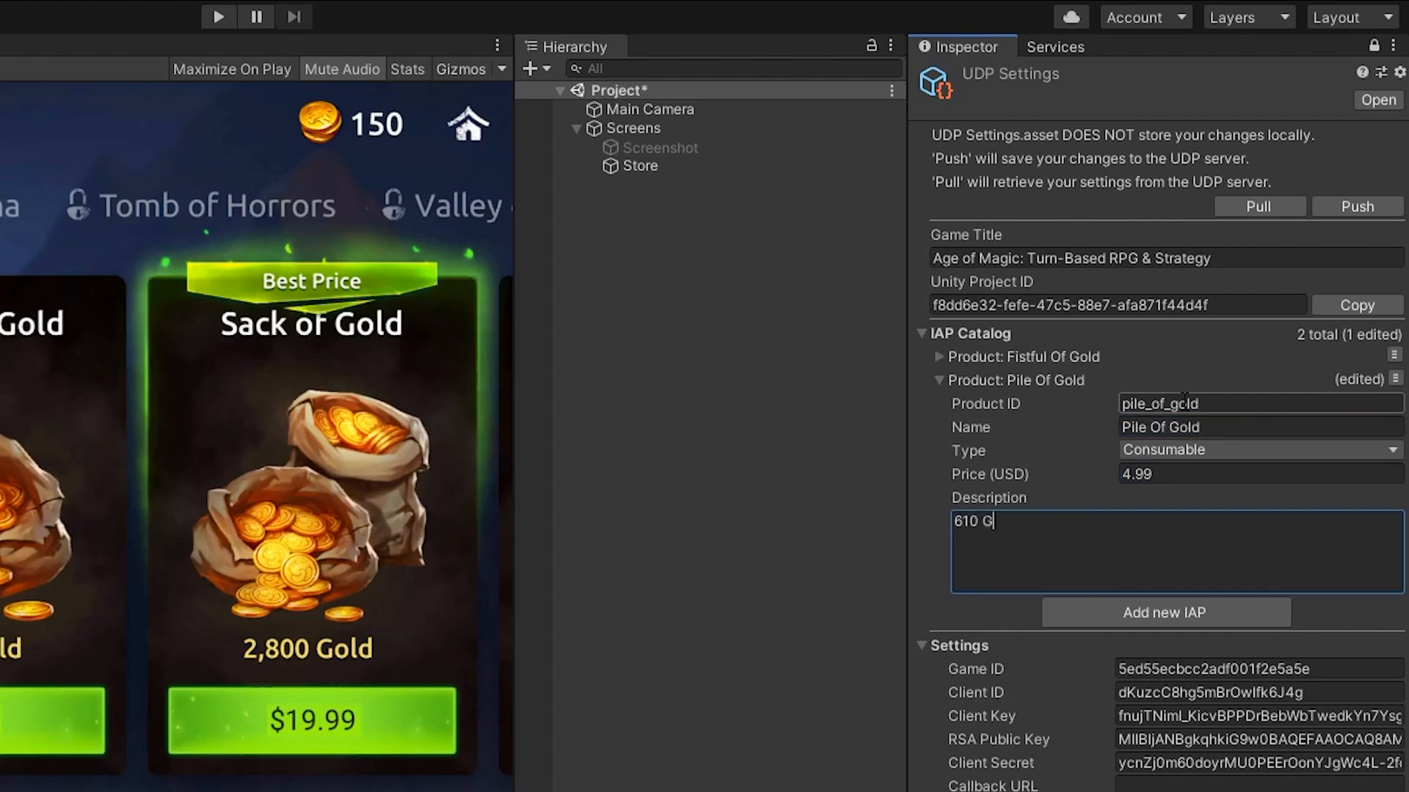
pyautogui.click(1165, 611)
pyautogui.write('pouch_of_gold')
pyautogui.press('Tab')
pyautogui.write('Pouch Of Gold')
pyautogui.click(1169, 572)
pyautogui.write('1,240 Gold')
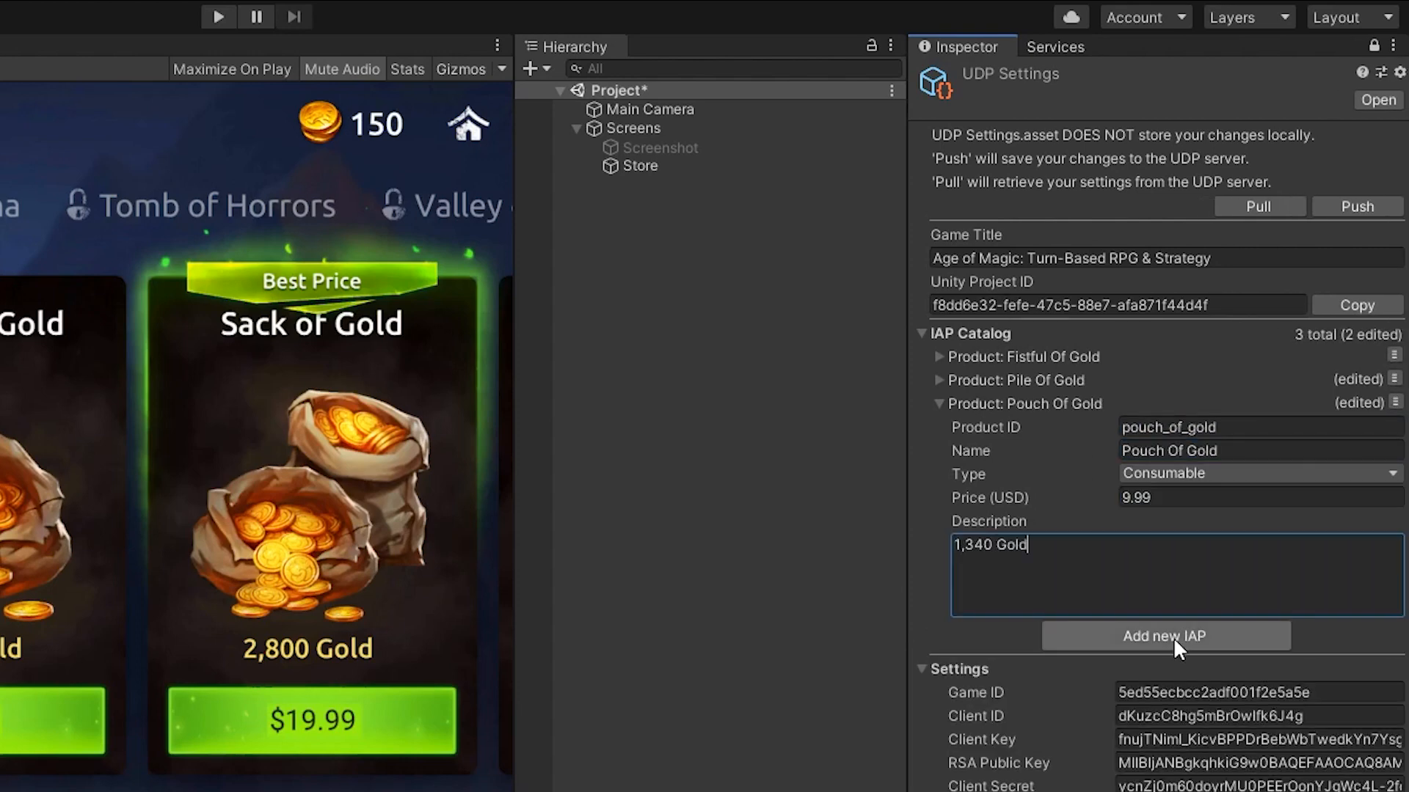
pyautogui.click(1174, 636)
pyautogui.write('sack_of_gold')
pyautogui.press('Tab')
pyautogui.write('Sack Of Gold19.99old')
pyautogui.click(939, 427)
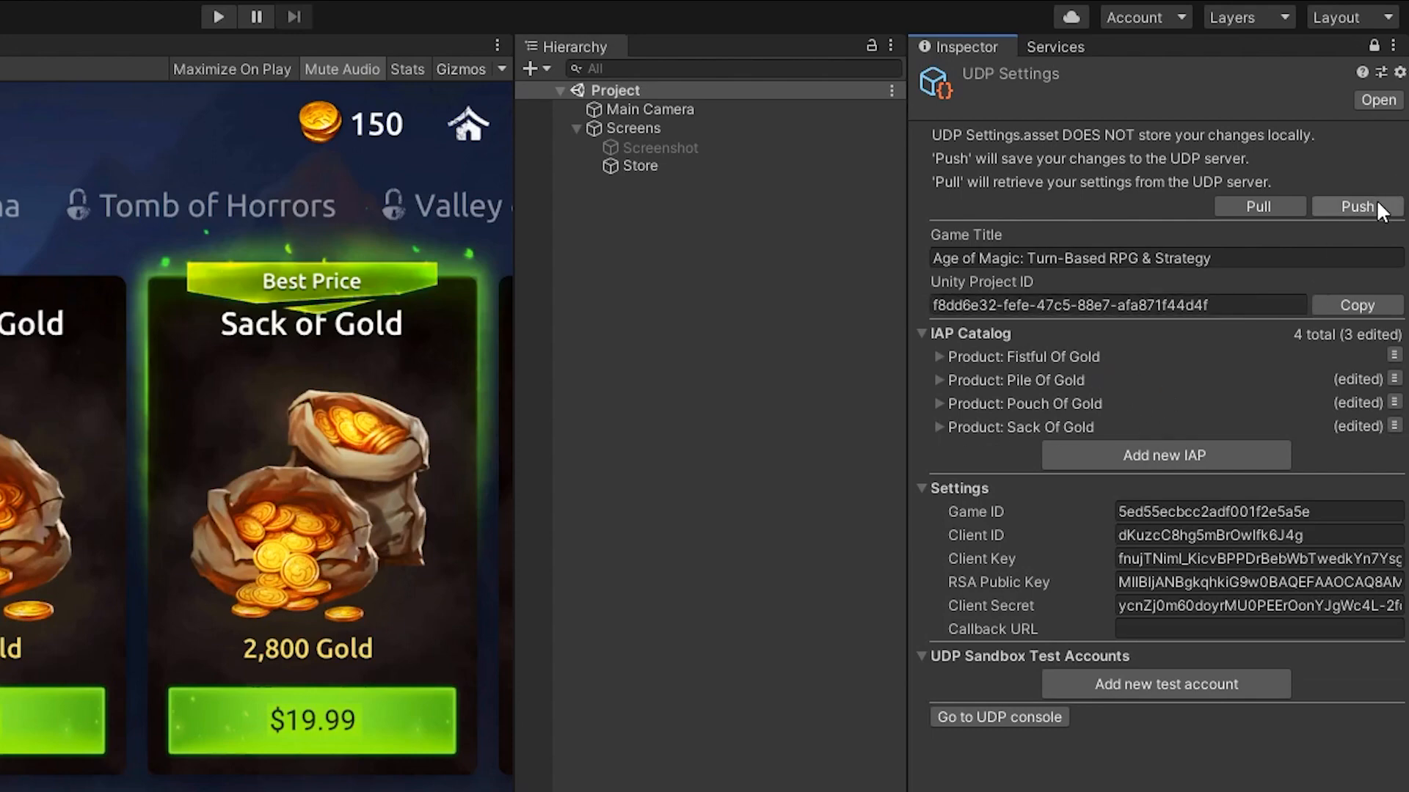
pyautogui.click(1357, 206)
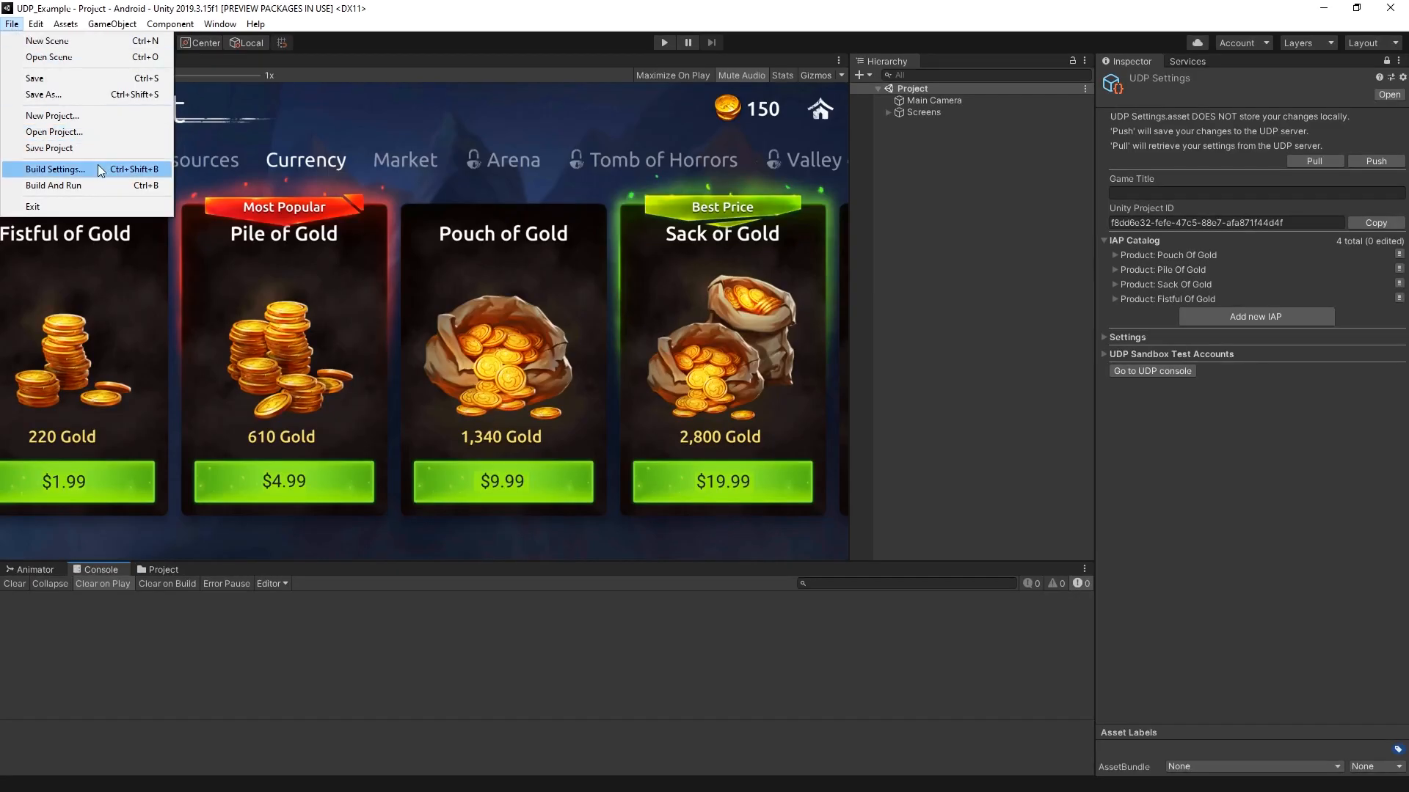
# Build the game for Android from Build Settings, confirming the save location
pyautogui.click(88, 165)
pyautogui.click(884, 548)
pyautogui.click(904, 616)
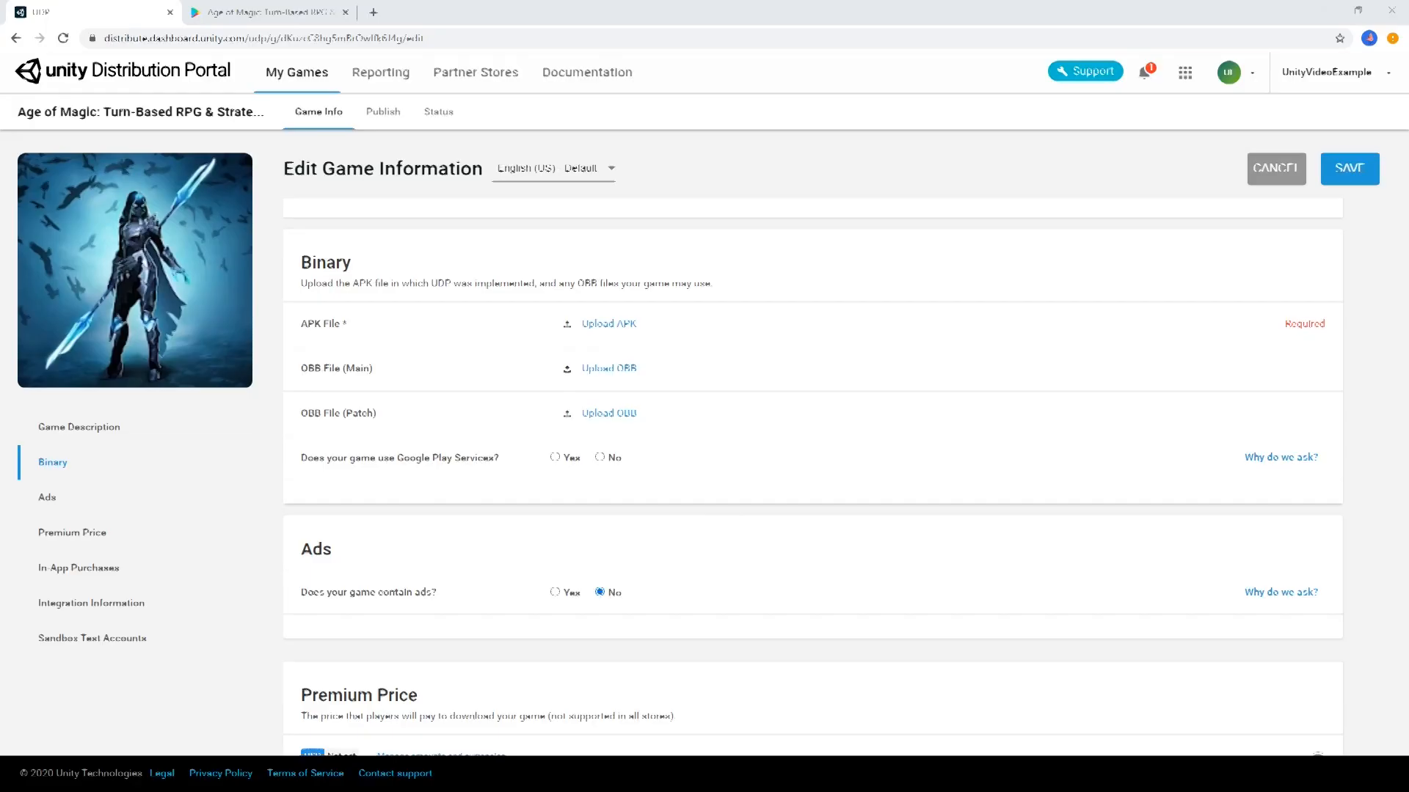
# Upload age_of_magic.apk, state it doesn't use Google Play Services, and save
pyautogui.click(609, 324)
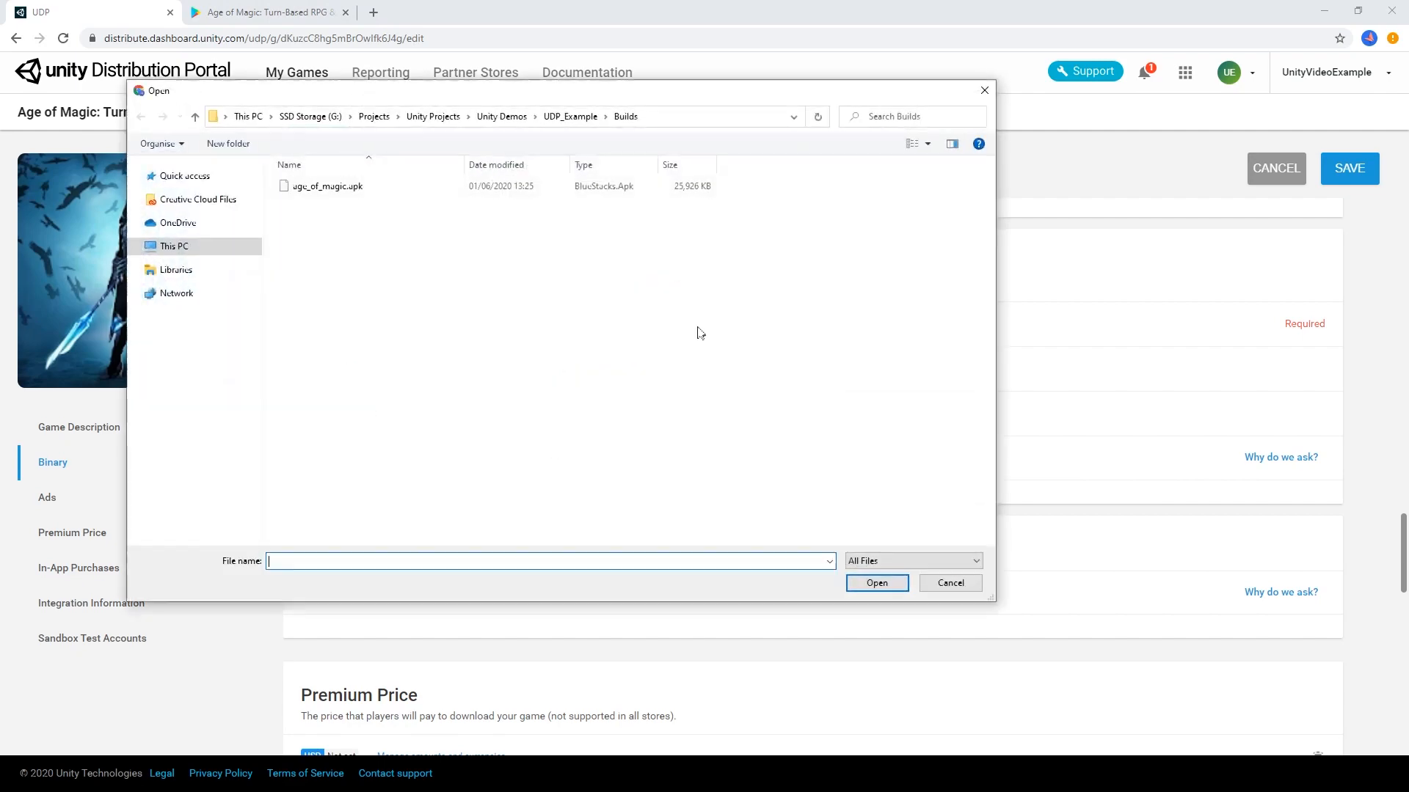
pyautogui.doubleClick(432, 190)
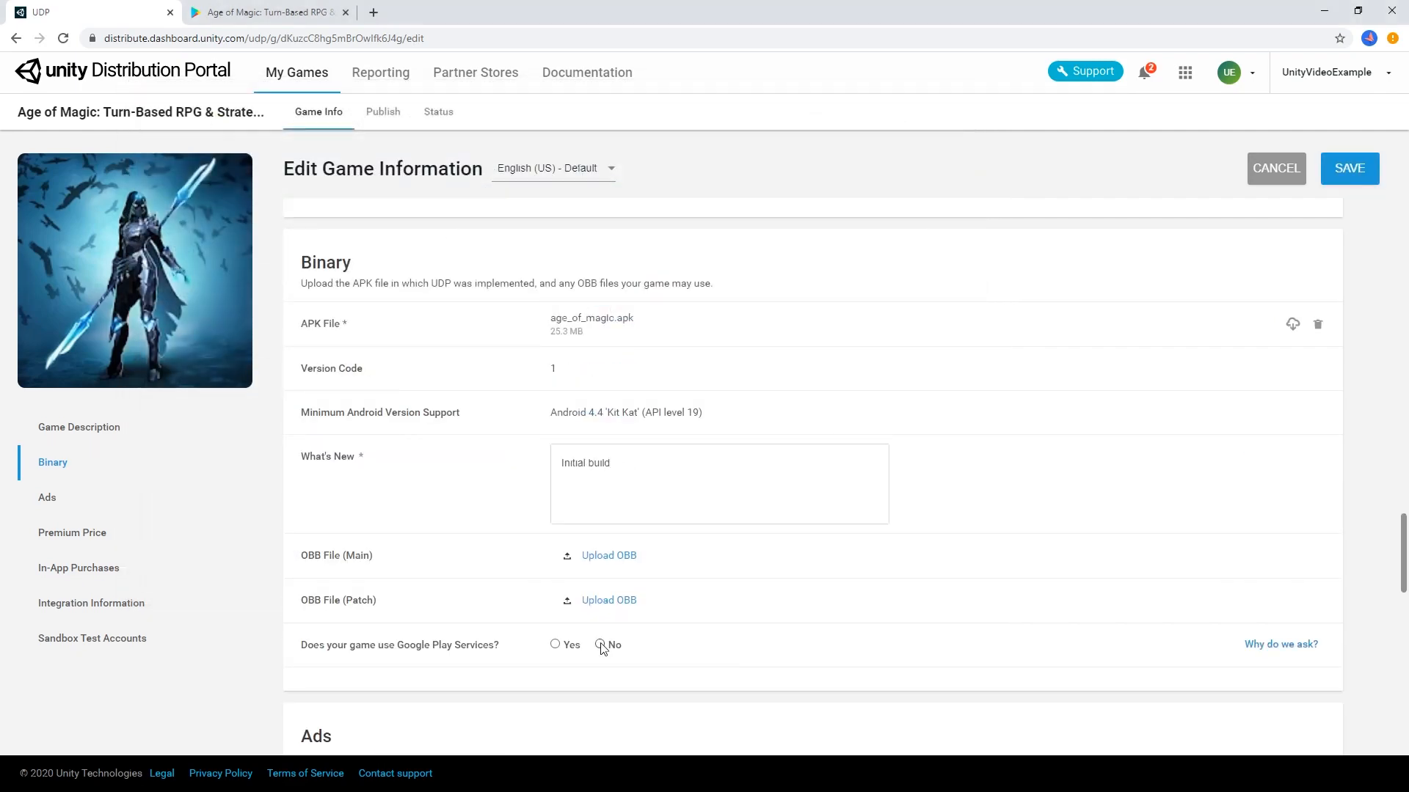
pyautogui.click(599, 645)
pyautogui.hotkey('ctrl', 's')
pyautogui.scroll(-5, 1098, 381)
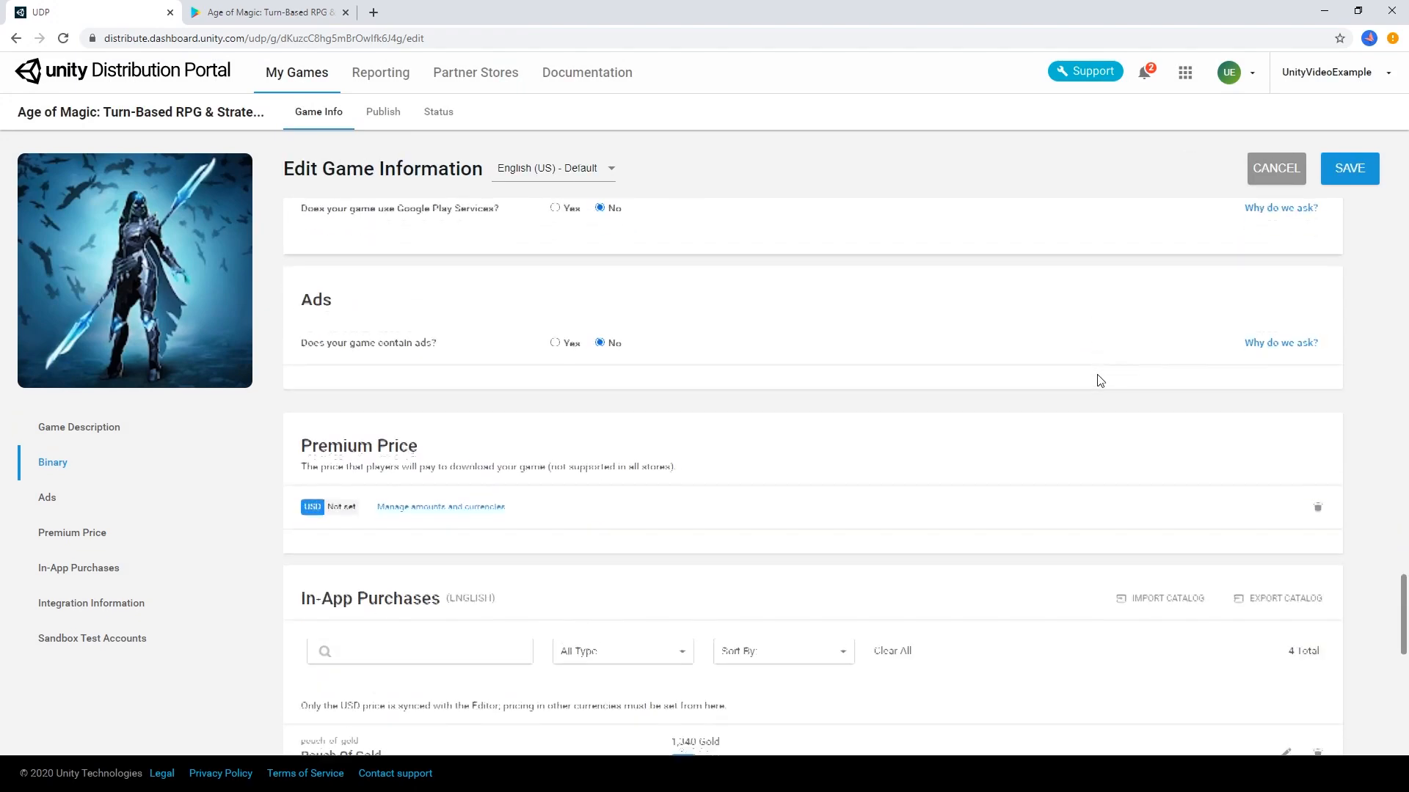
pyautogui.scroll(-3, 1098, 380)
pyautogui.scroll(-2, 1099, 380)
pyautogui.scroll(-1, 1098, 381)
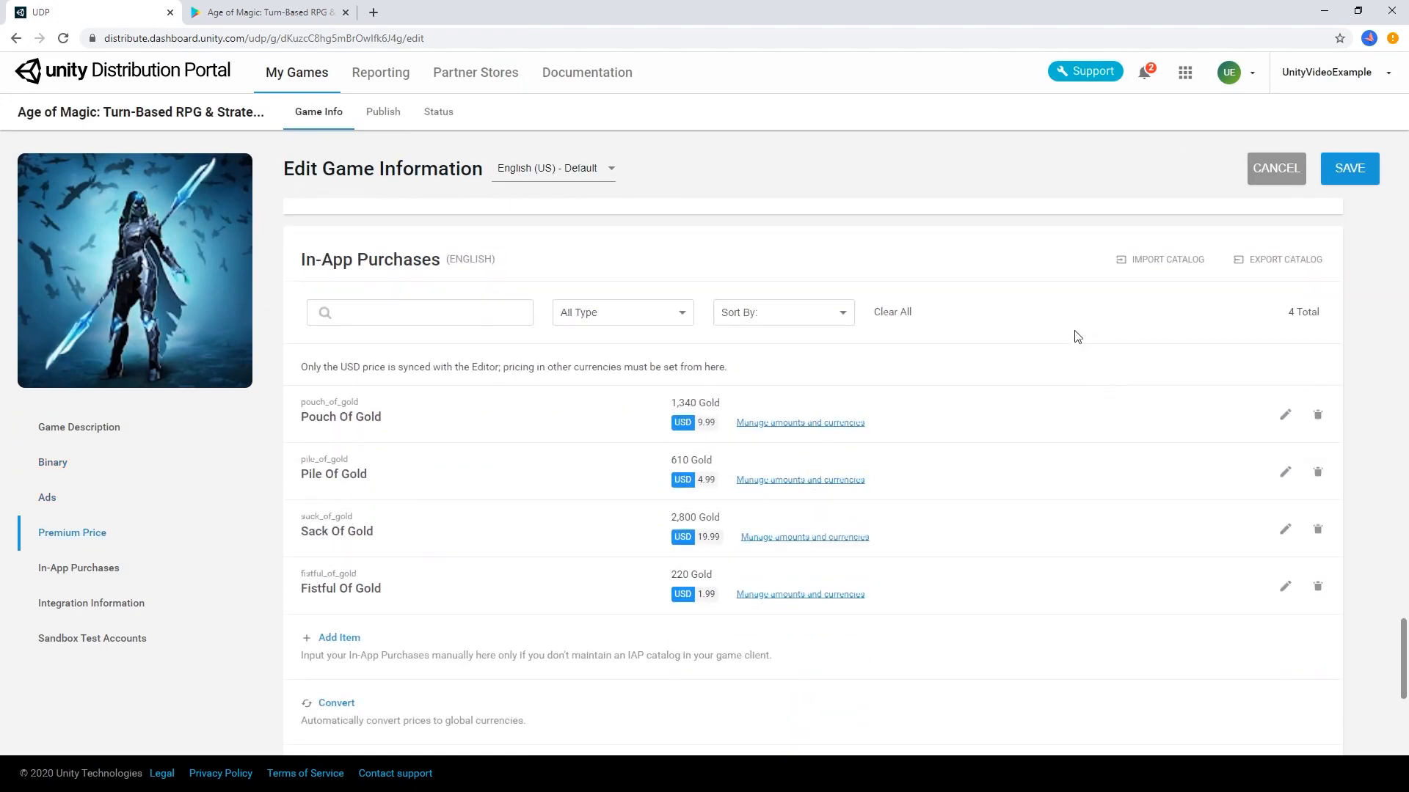
pyautogui.scroll(-1, 1089, 345)
pyautogui.scroll(1, 1101, 309)
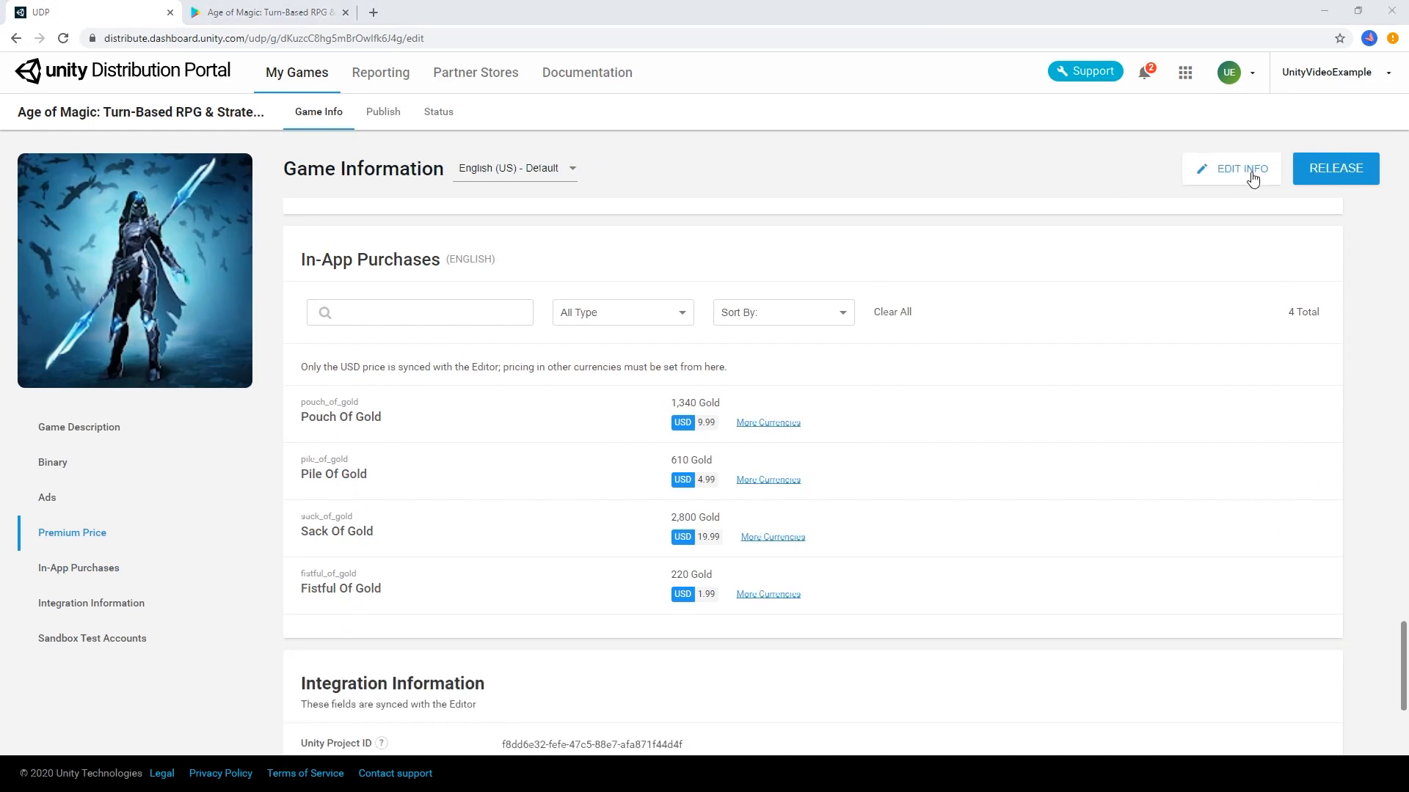
# Reopen the game info and check the Pouch Of Gold currency amounts
pyautogui.click(1239, 168)
pyautogui.scroll(-1, 925, 443)
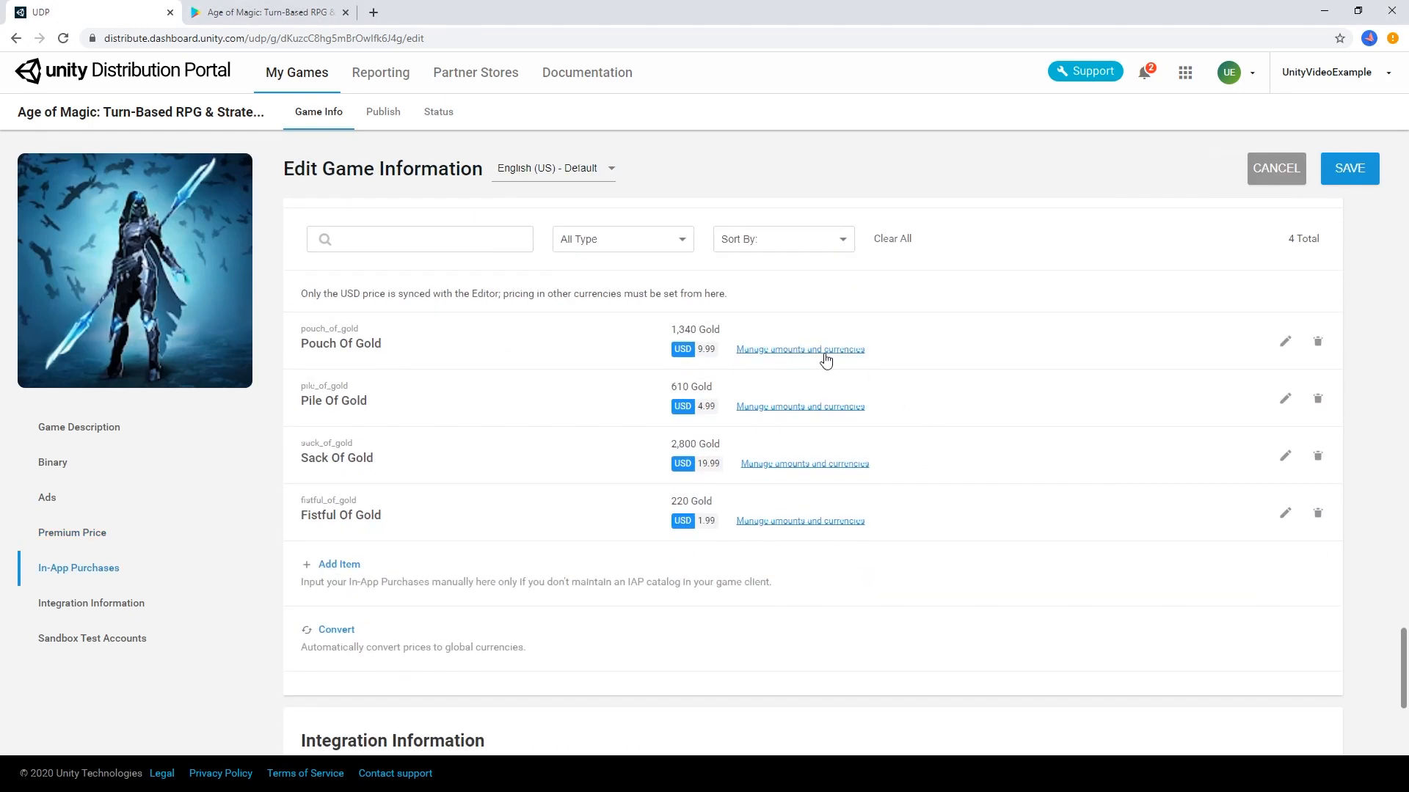
pyautogui.click(801, 349)
pyautogui.press('Escape')
# Convert IAP prices from USD to global currencies and save the game information
pyautogui.click(336, 556)
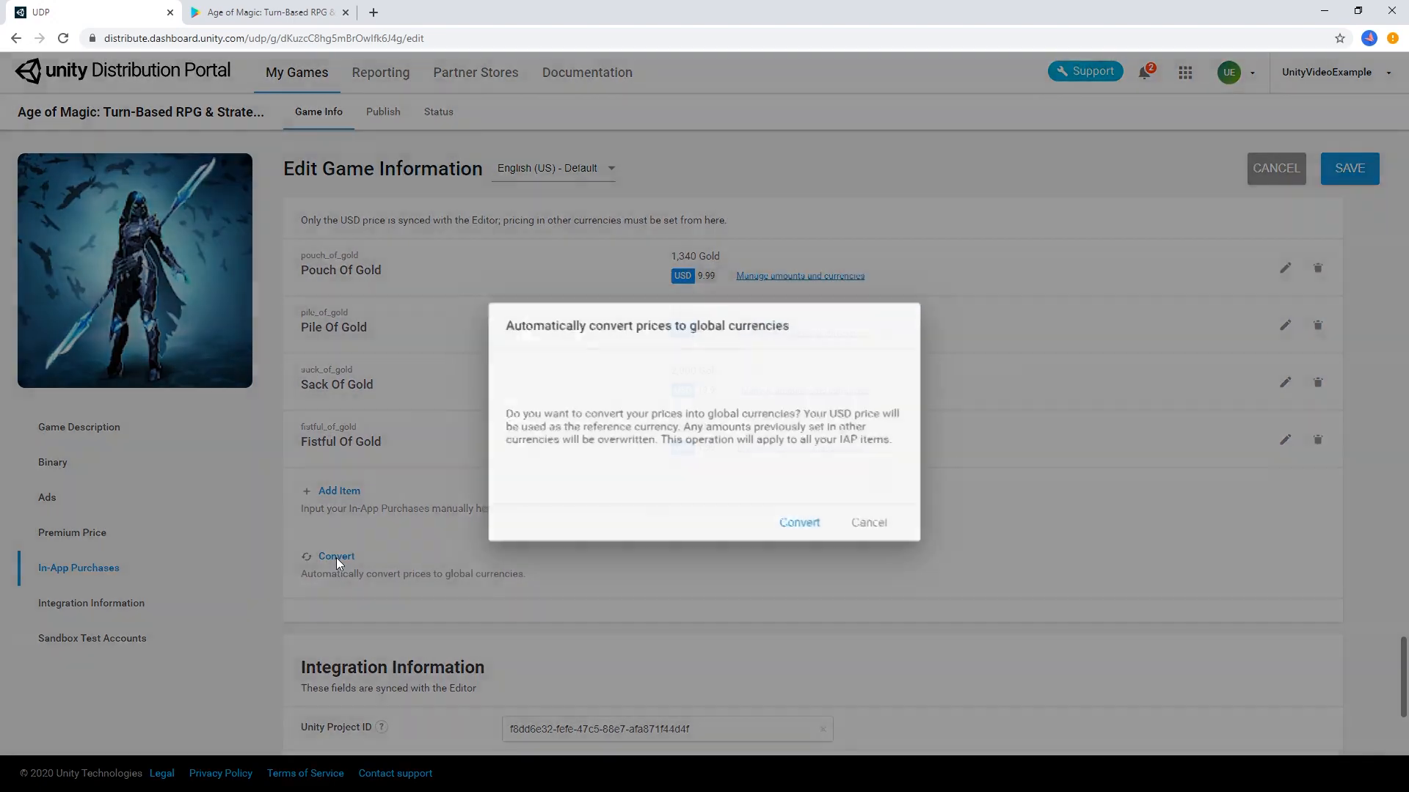
pyautogui.click(816, 528)
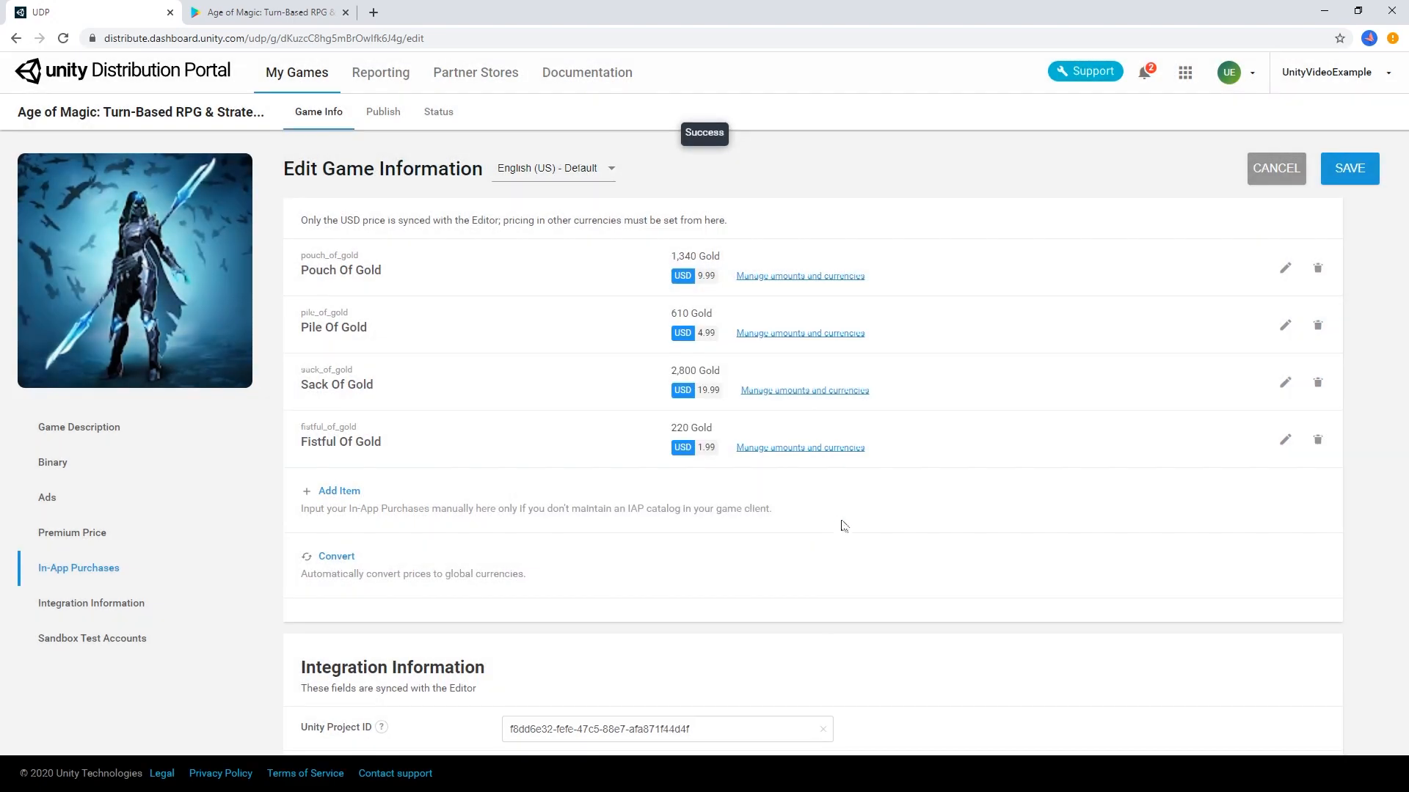
pyautogui.scroll(1, 892, 508)
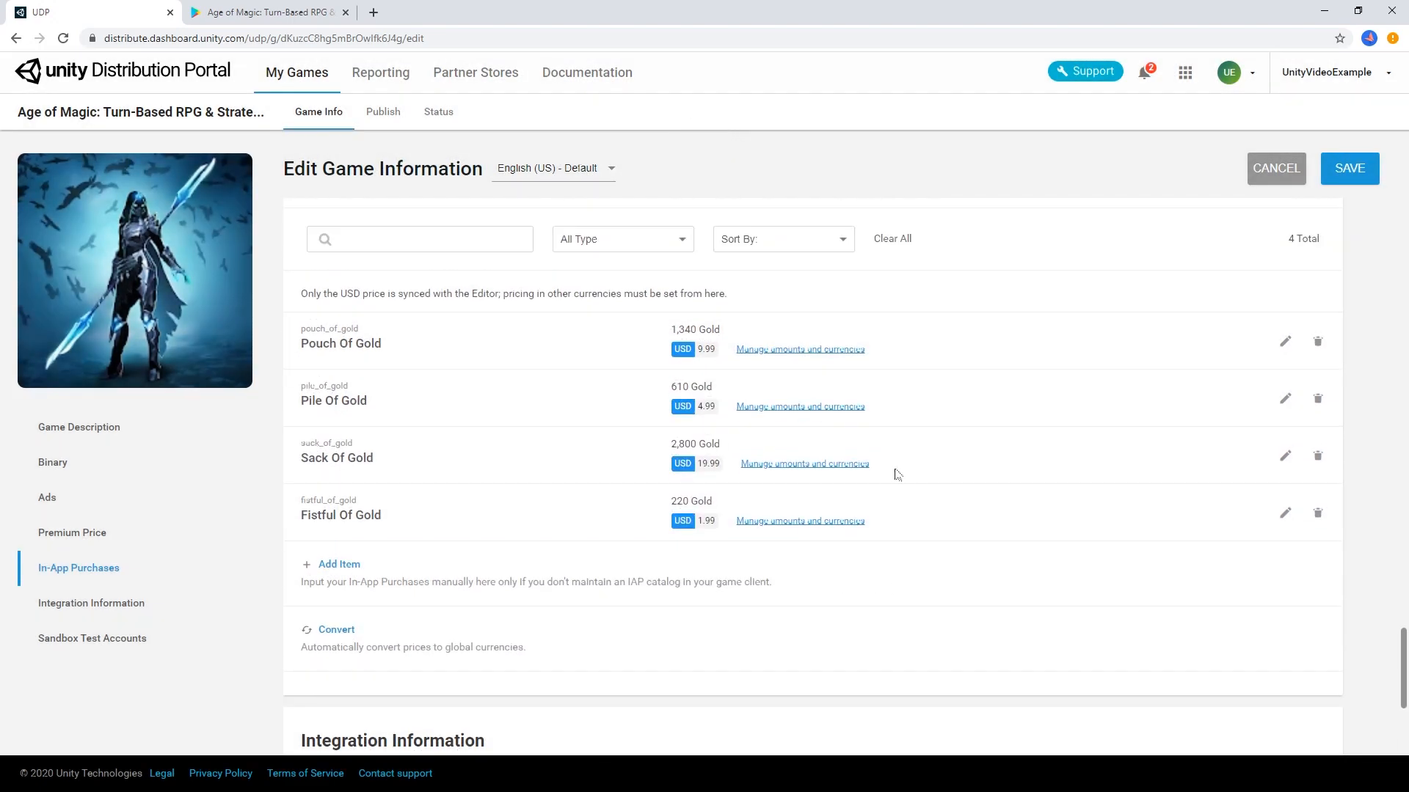
pyautogui.click(1349, 168)
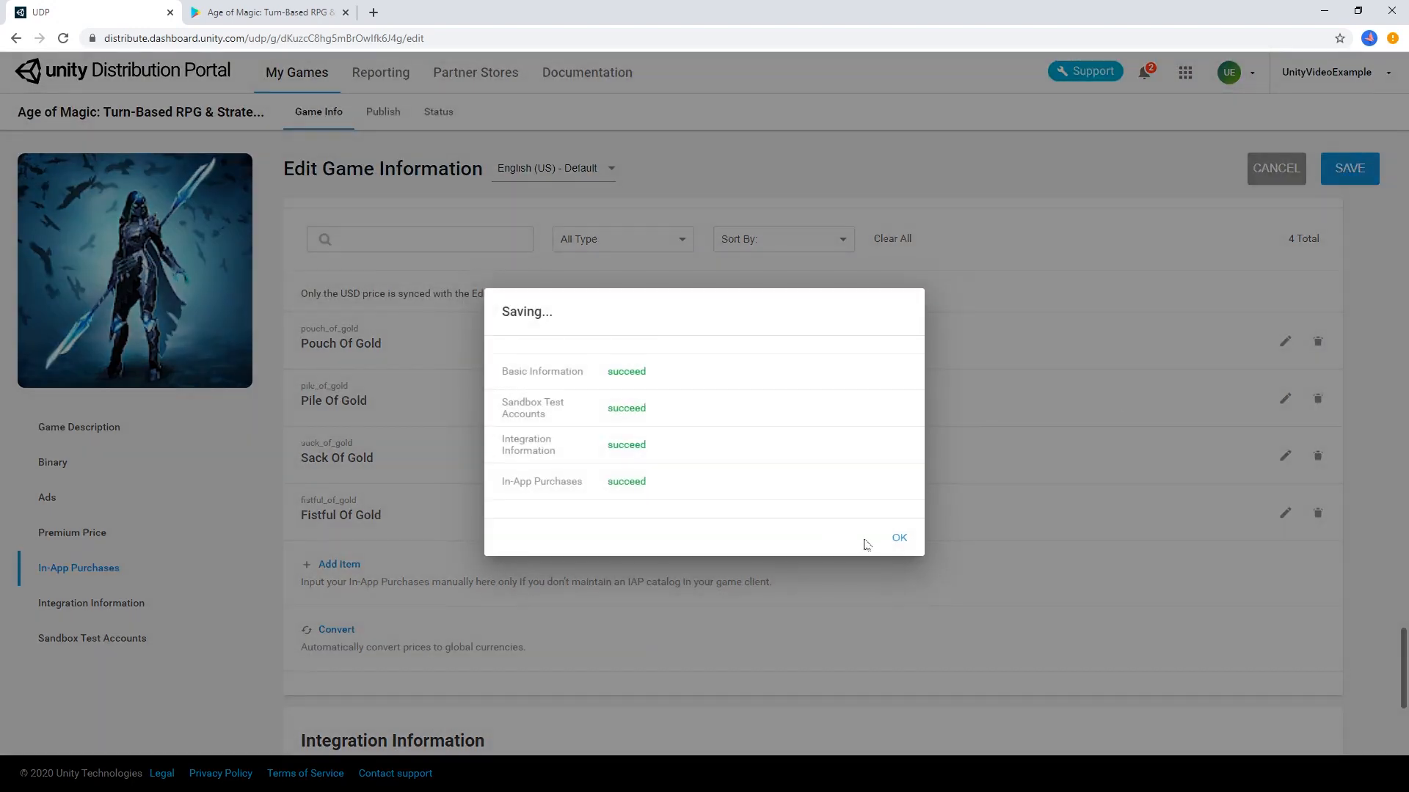
pyautogui.click(896, 544)
# Add French (France), German and Italian in Manage Languages and save the selection
pyautogui.click(568, 174)
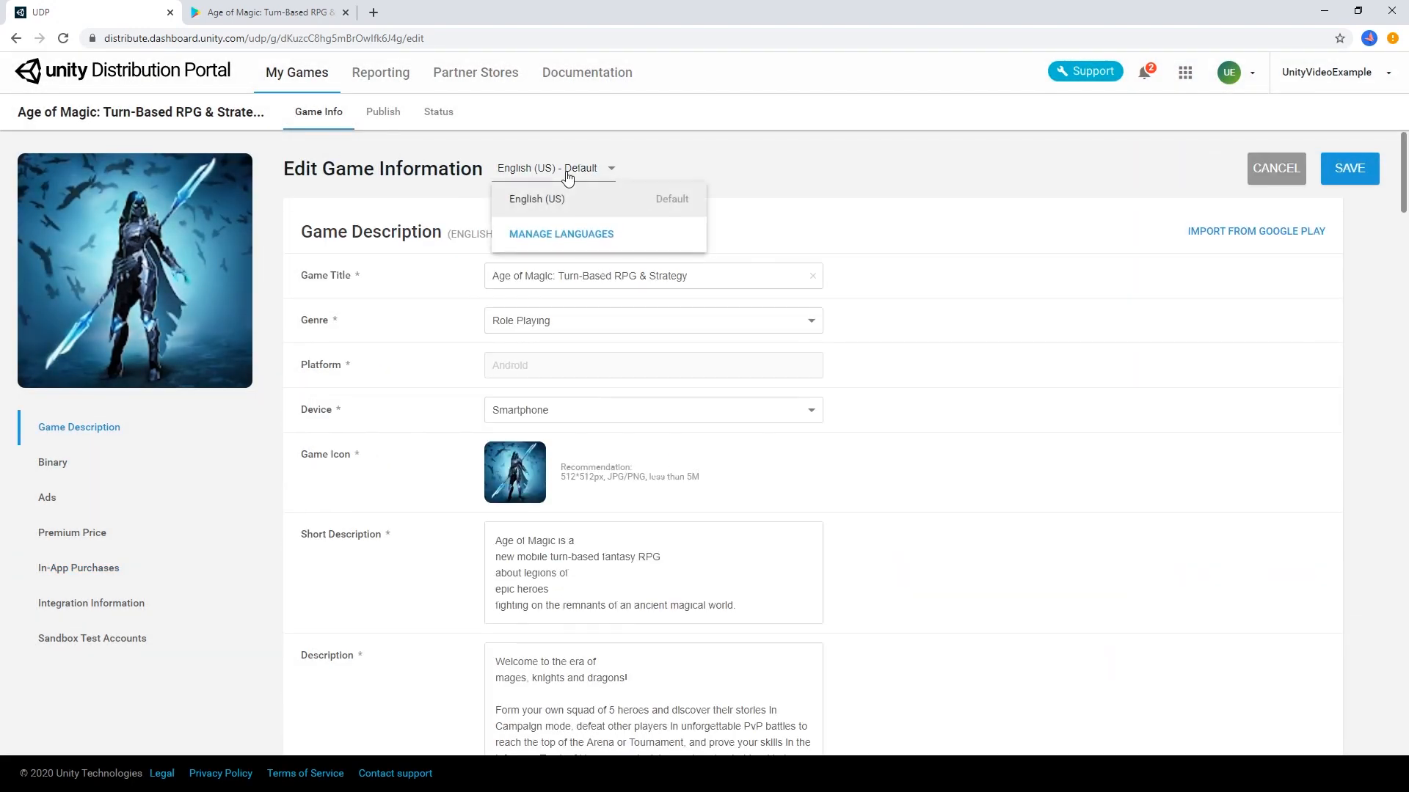
pyautogui.click(561, 234)
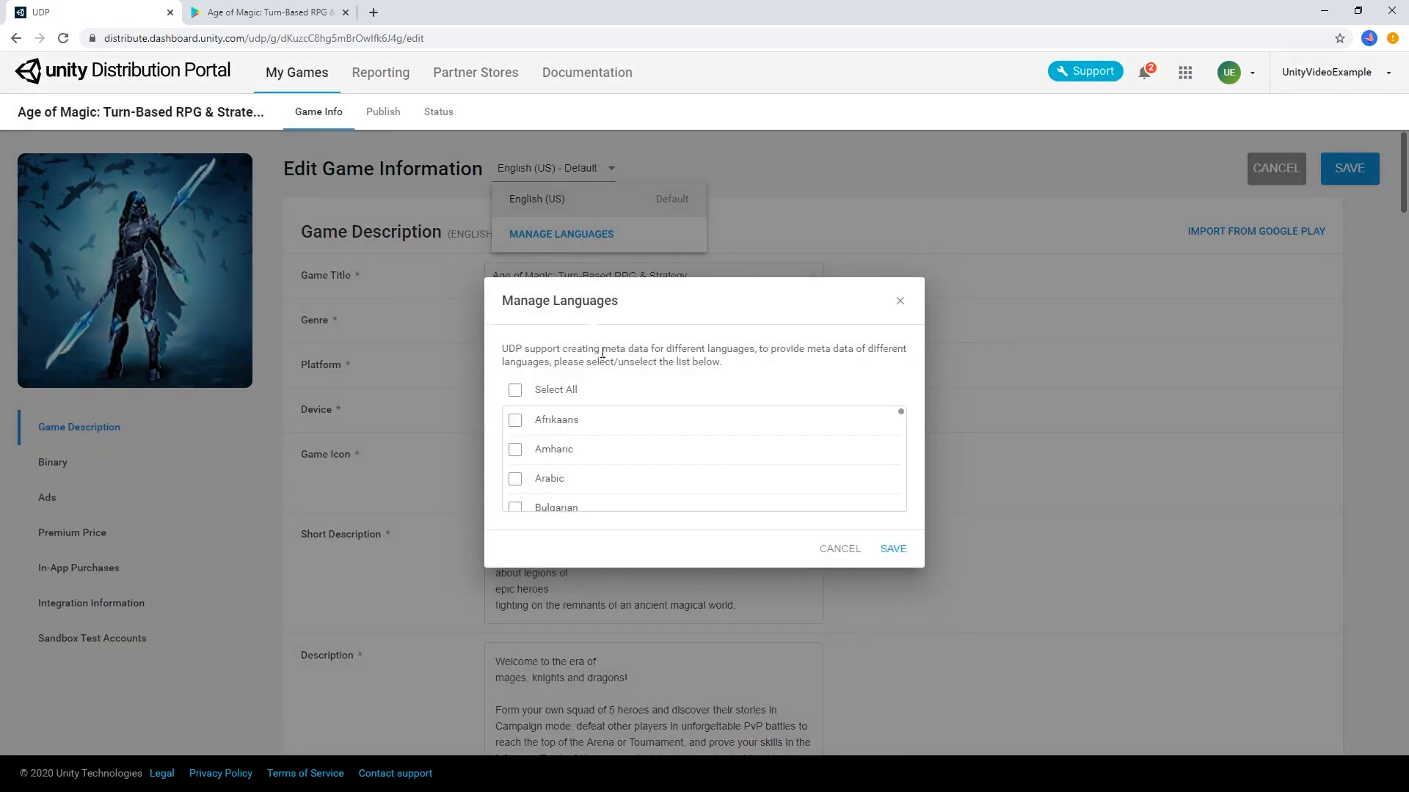
pyautogui.scroll(-2, 622, 462)
pyautogui.scroll(-1, 626, 458)
pyautogui.scroll(-1, 627, 459)
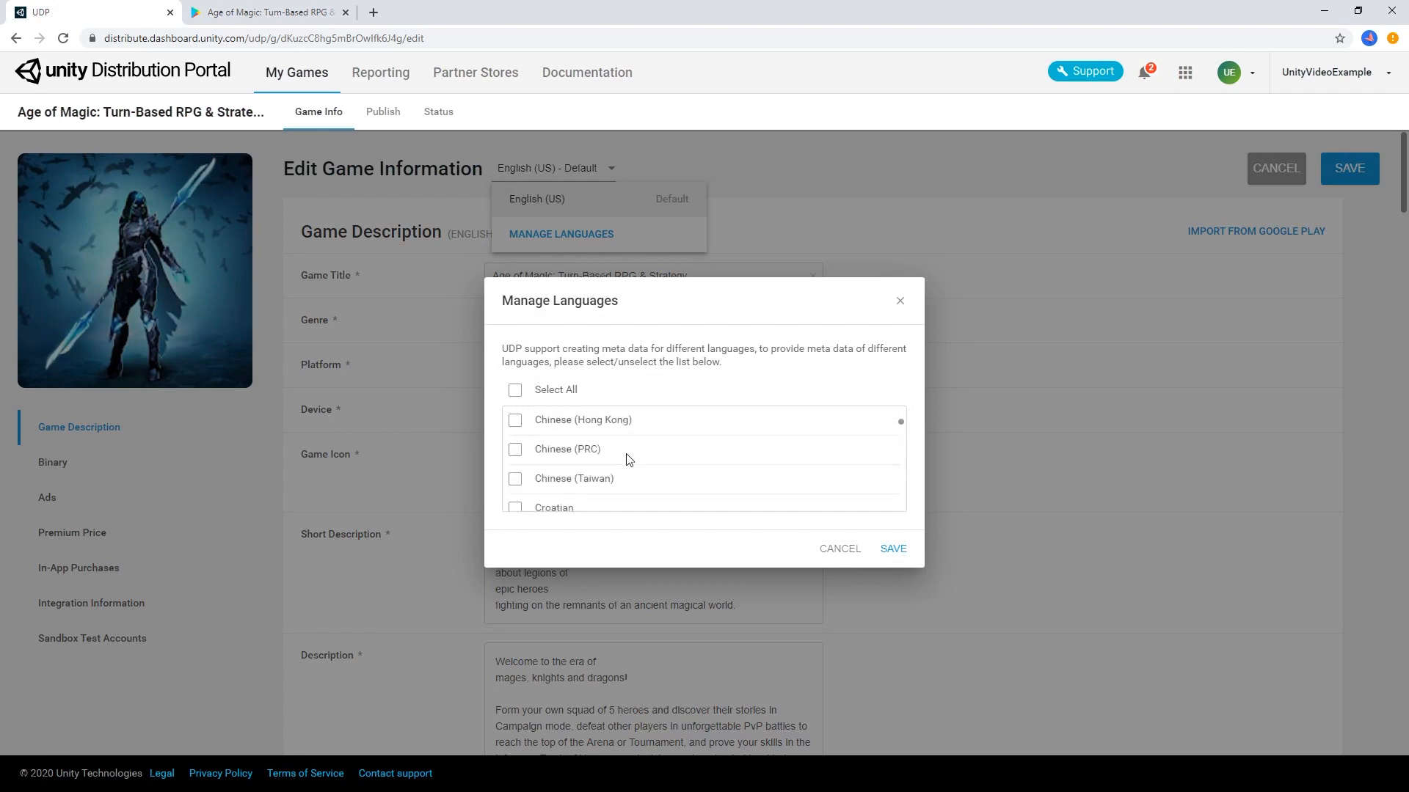
pyautogui.scroll(-3, 631, 448)
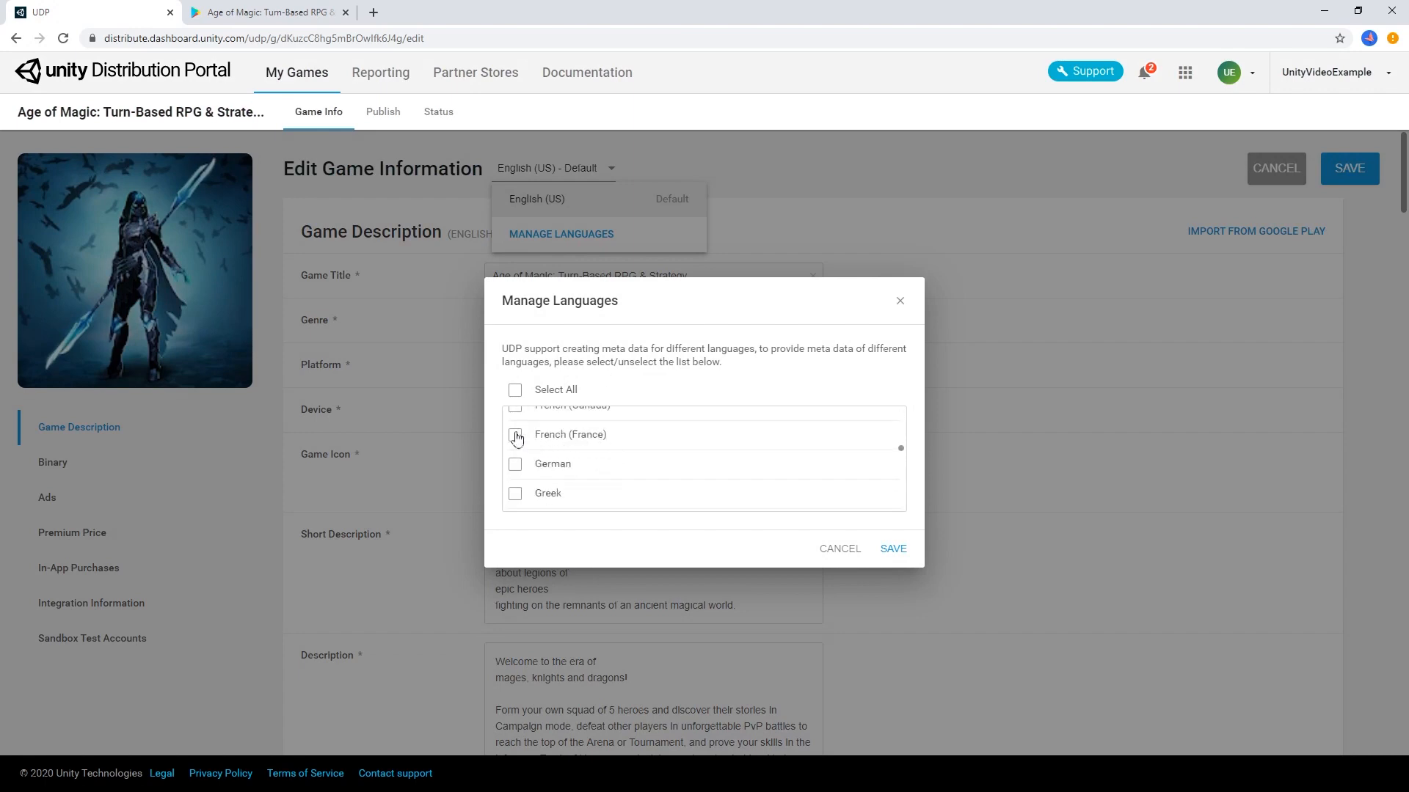
pyautogui.click(515, 435)
pyautogui.click(515, 465)
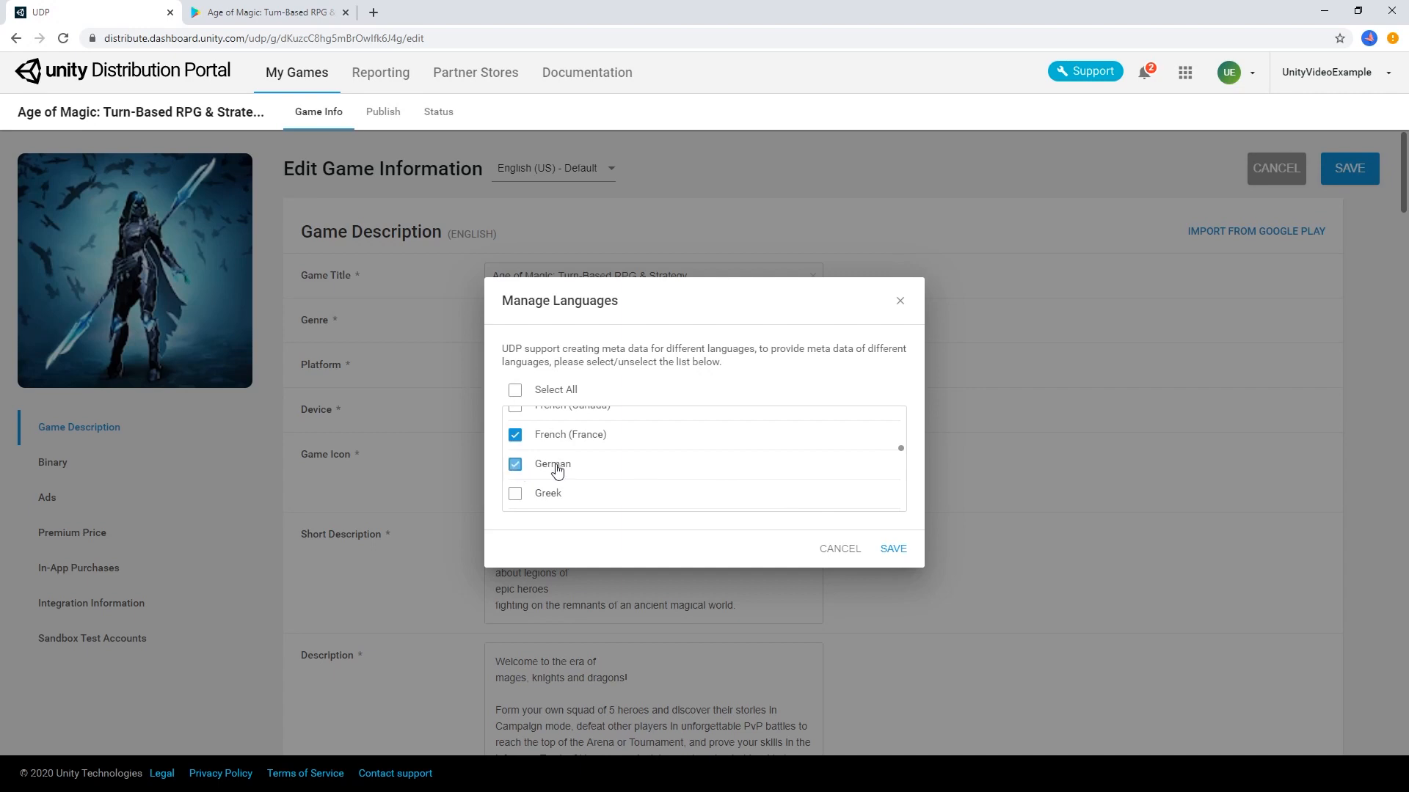
pyautogui.click(893, 549)
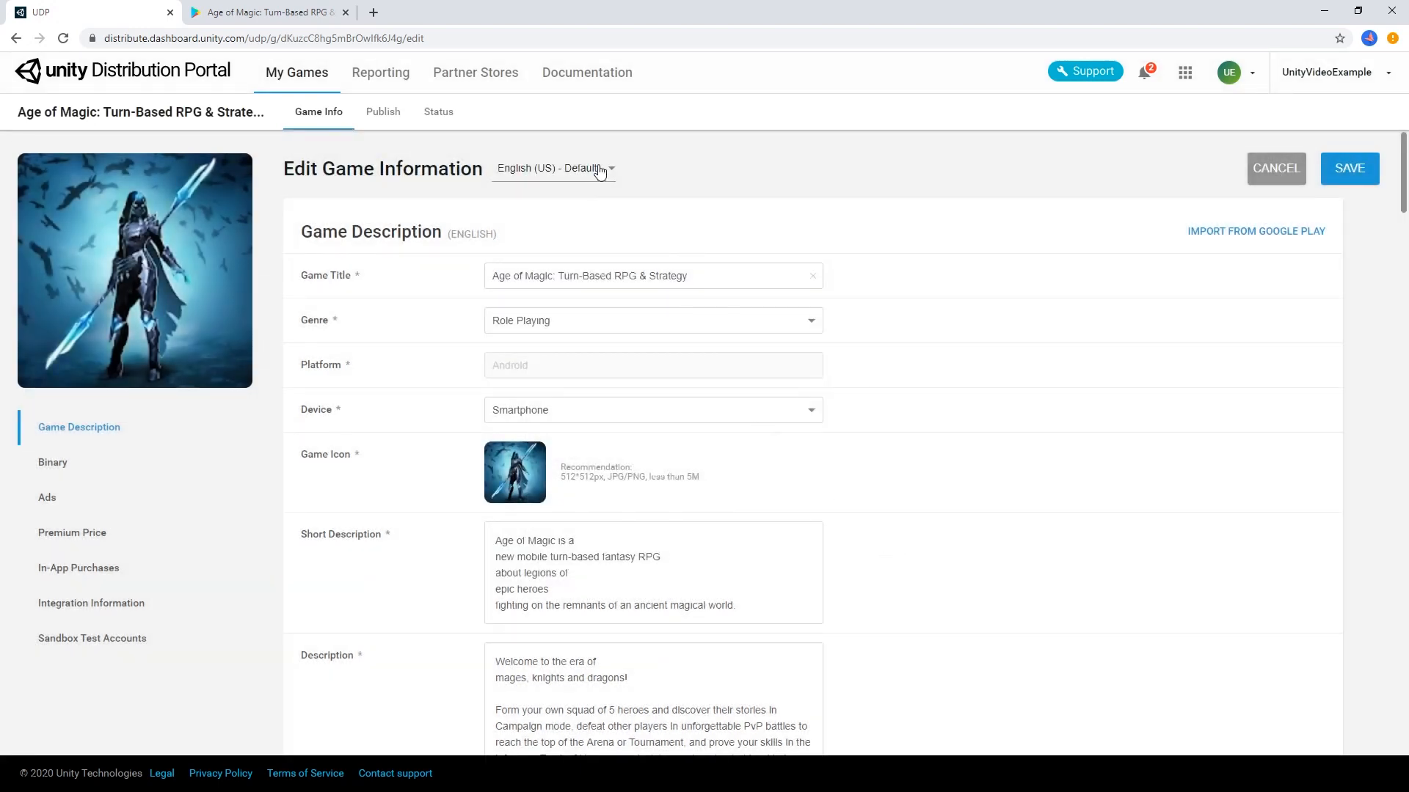
# Switch the metadata editor to the French (France) language
pyautogui.click(600, 173)
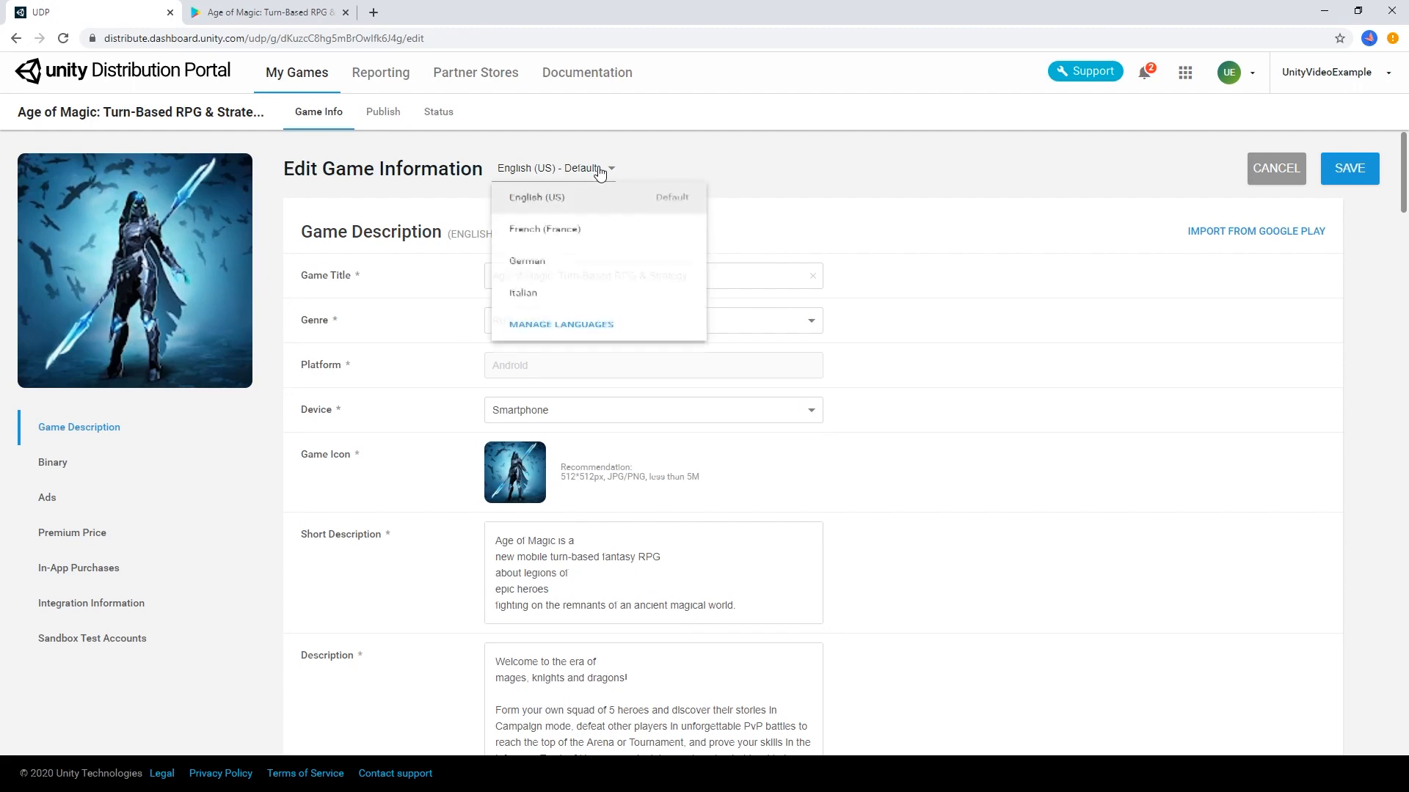
pyautogui.click(594, 231)
# Import the French title and description from the pasted Google Play listing link
pyautogui.hotkey('ctrl', 'Tab')
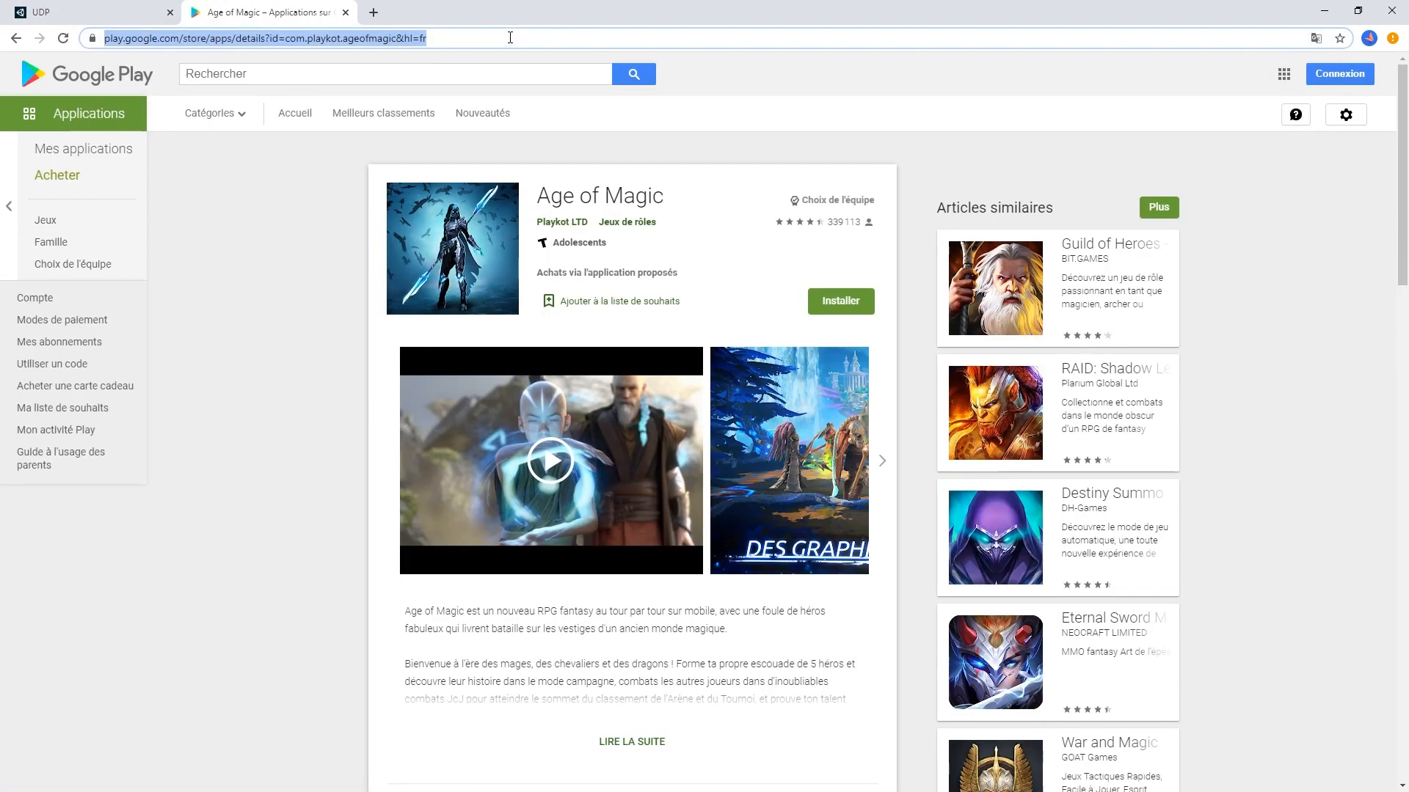
pyautogui.click(141, 7)
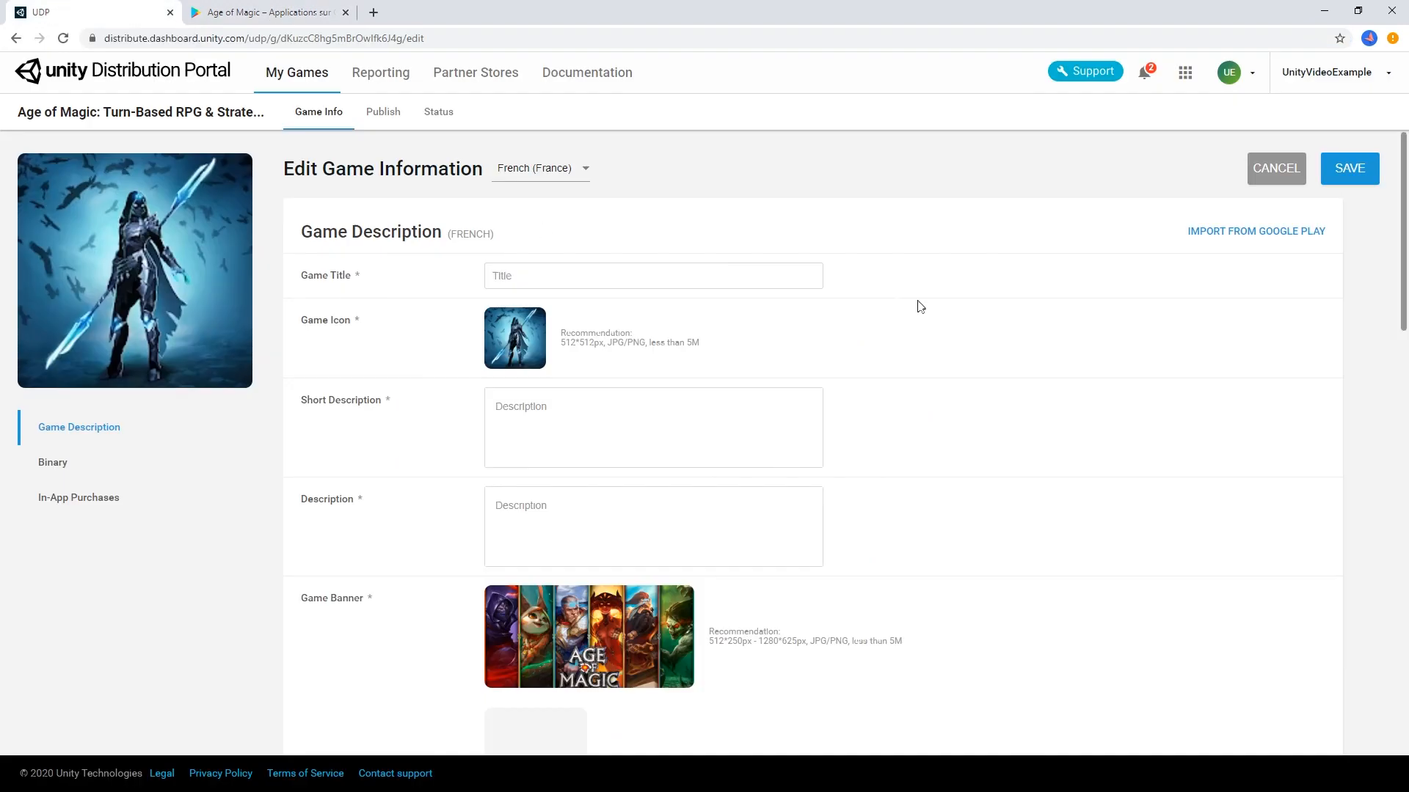
pyautogui.click(1238, 233)
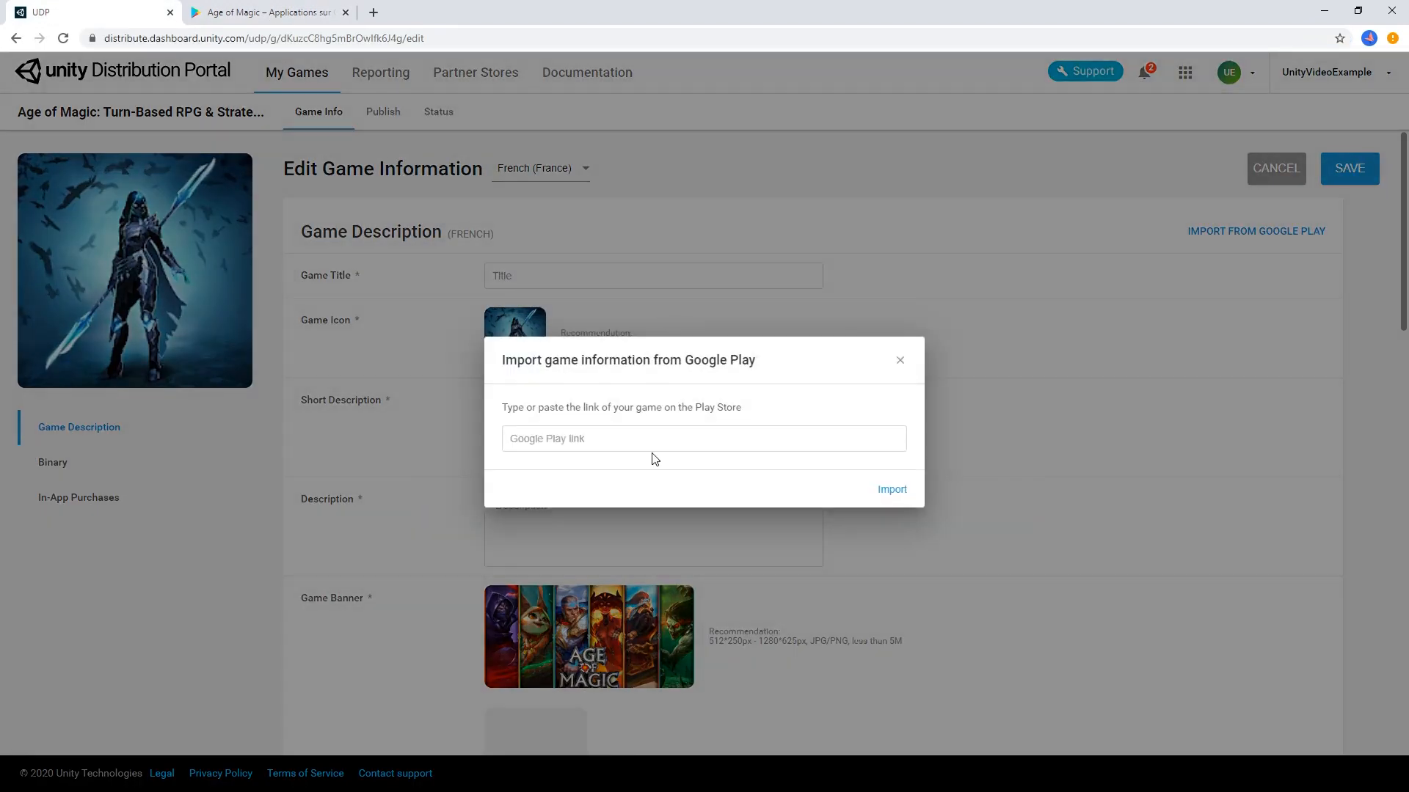
pyautogui.write('https://play.google.com/store/apps/details?id=com.playkot.ageofmagic&hl=fr')
pyautogui.click(892, 489)
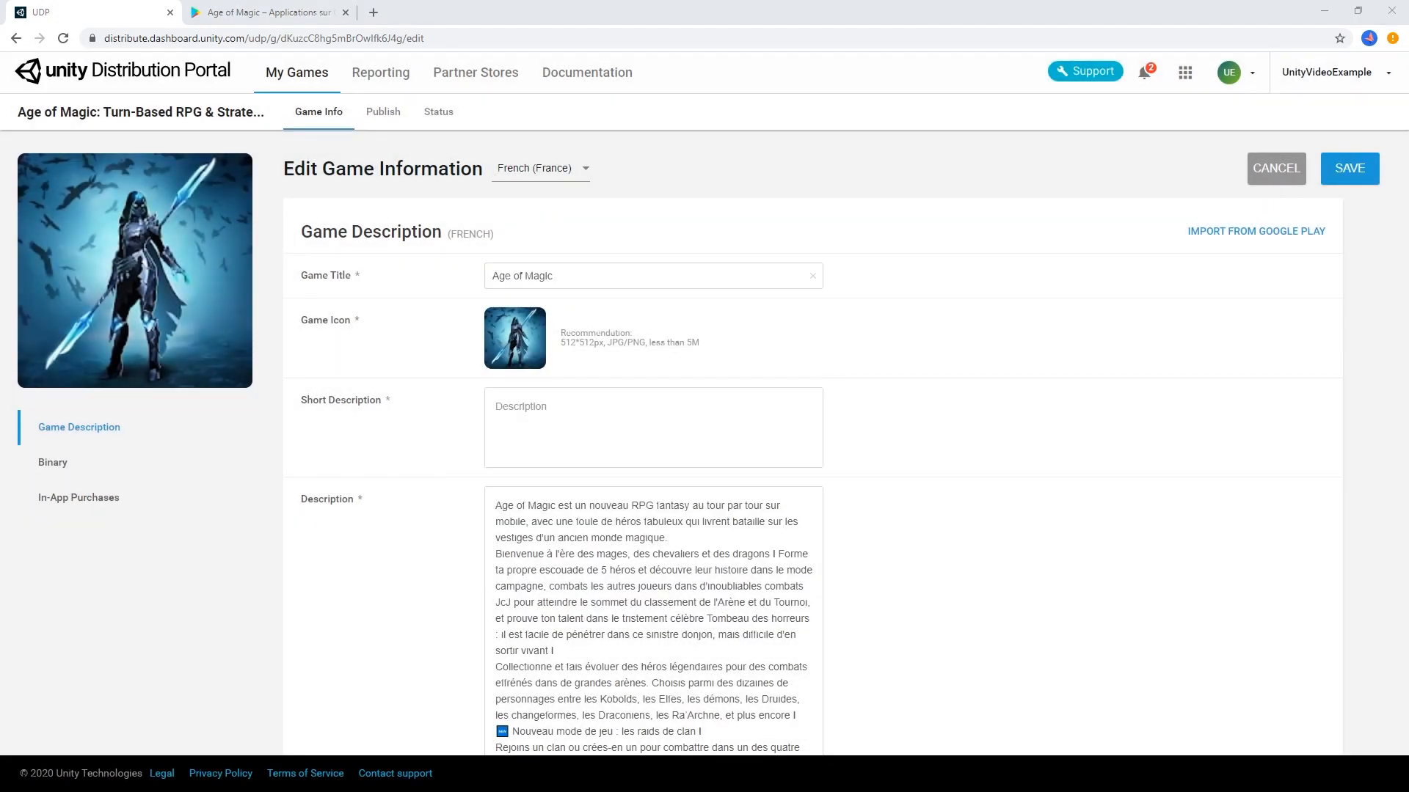
# Save the game information so every section, including French metadata, saves successfully
pyautogui.click(1349, 168)
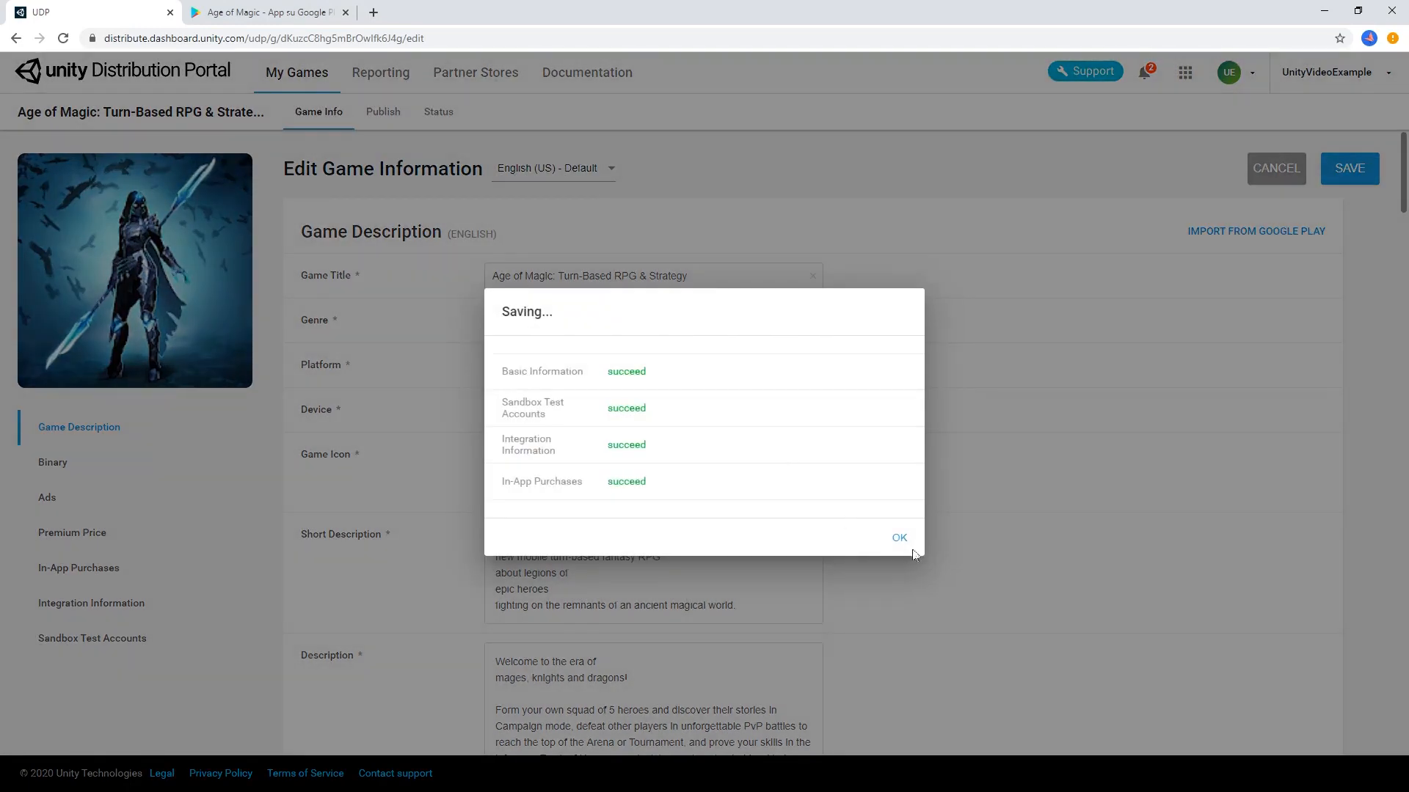
pyautogui.click(900, 537)
# Create a release tagged v1 with release notes 'Initial Version'
pyautogui.click(1335, 168)
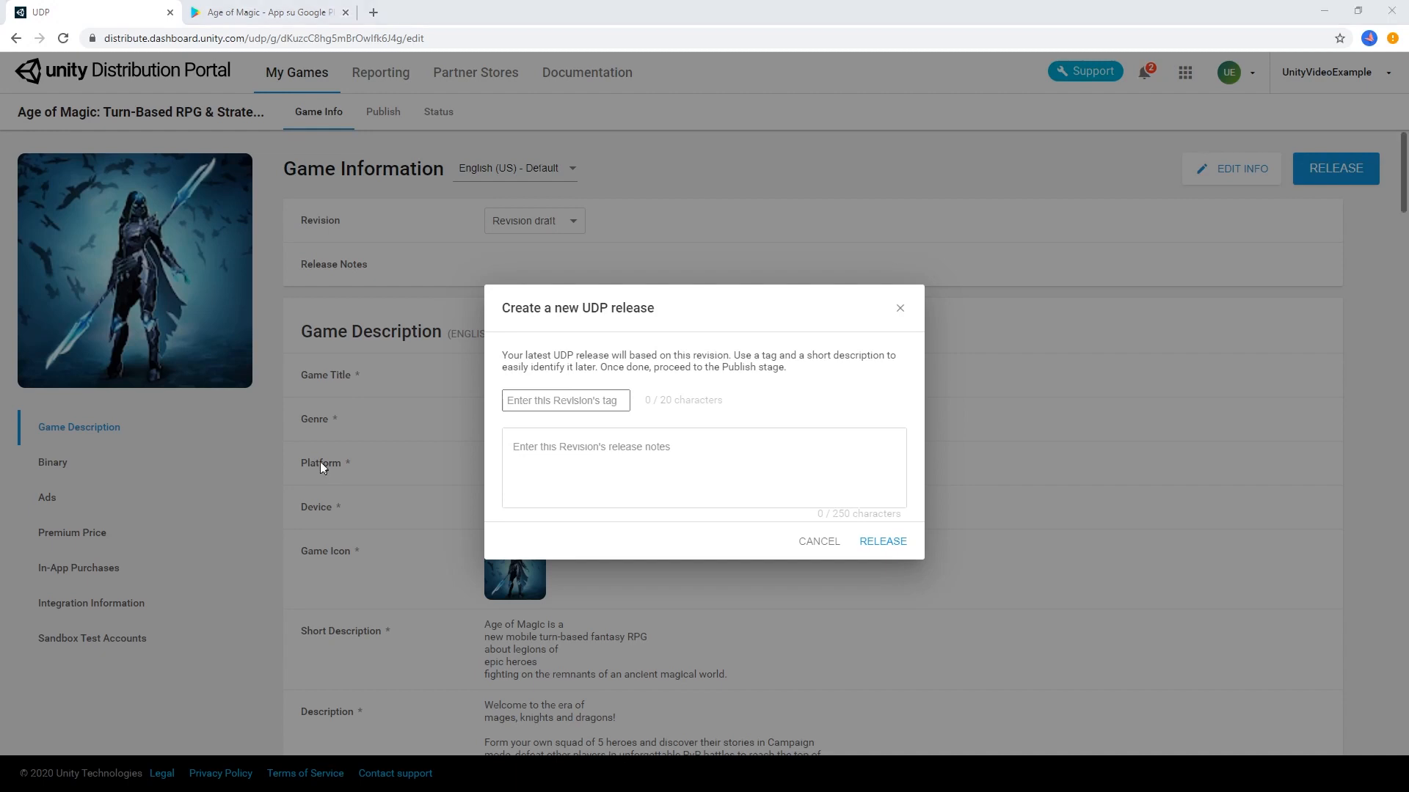
pyautogui.click(571, 400)
pyautogui.write('v1')
pyautogui.click(634, 463)
pyautogui.write('Ini')
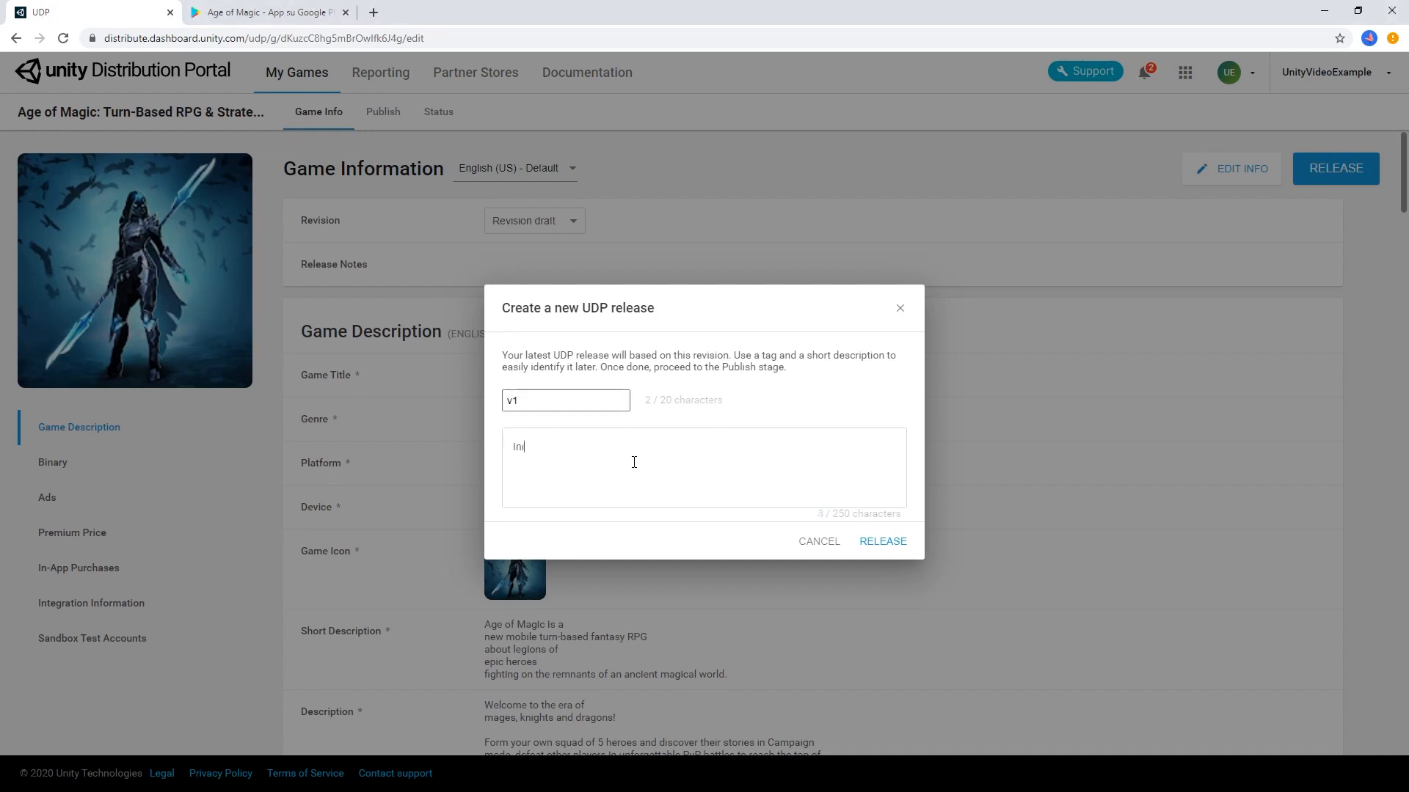
pyautogui.write('tial Version')
pyautogui.click(877, 542)
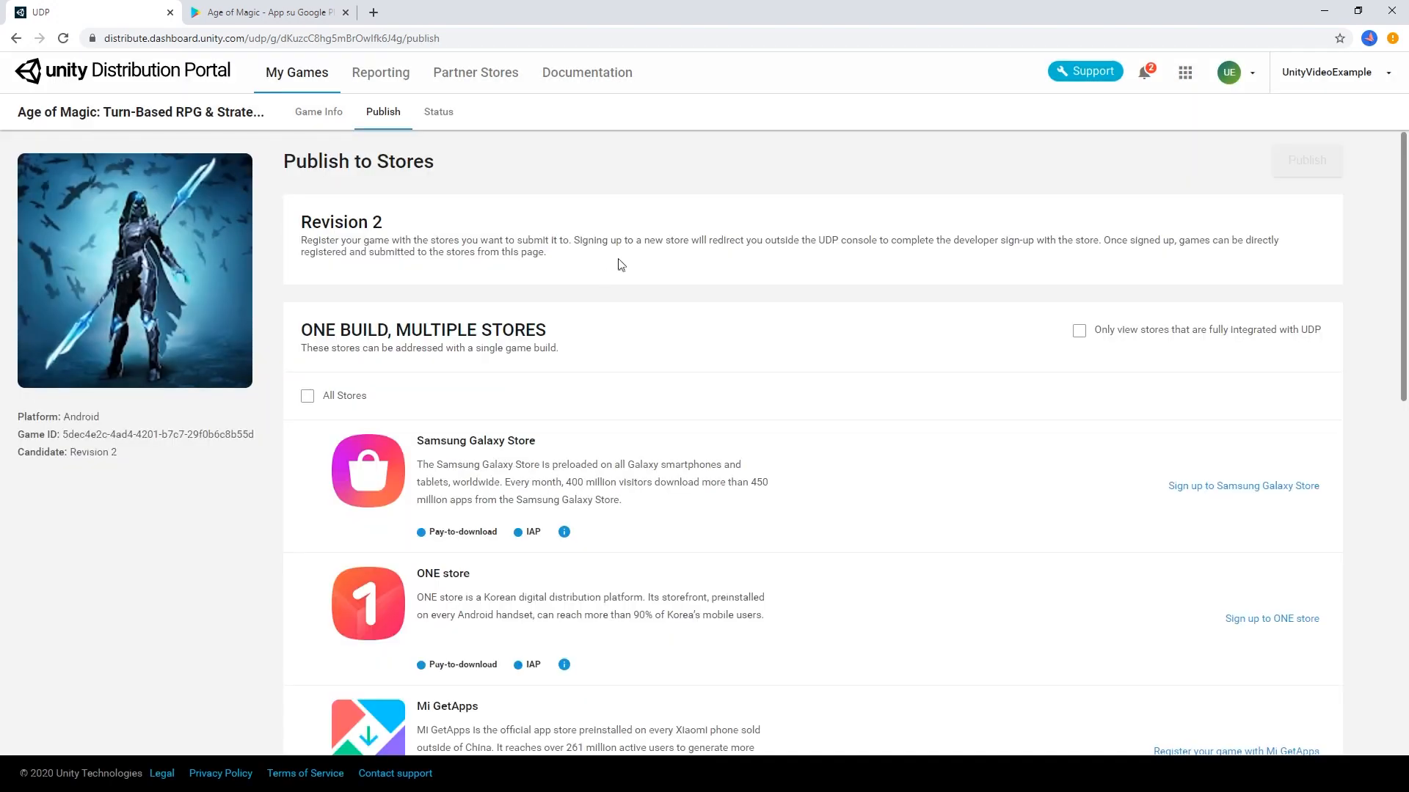
pyautogui.scroll(-2, 621, 265)
pyautogui.scroll(-2, 798, 303)
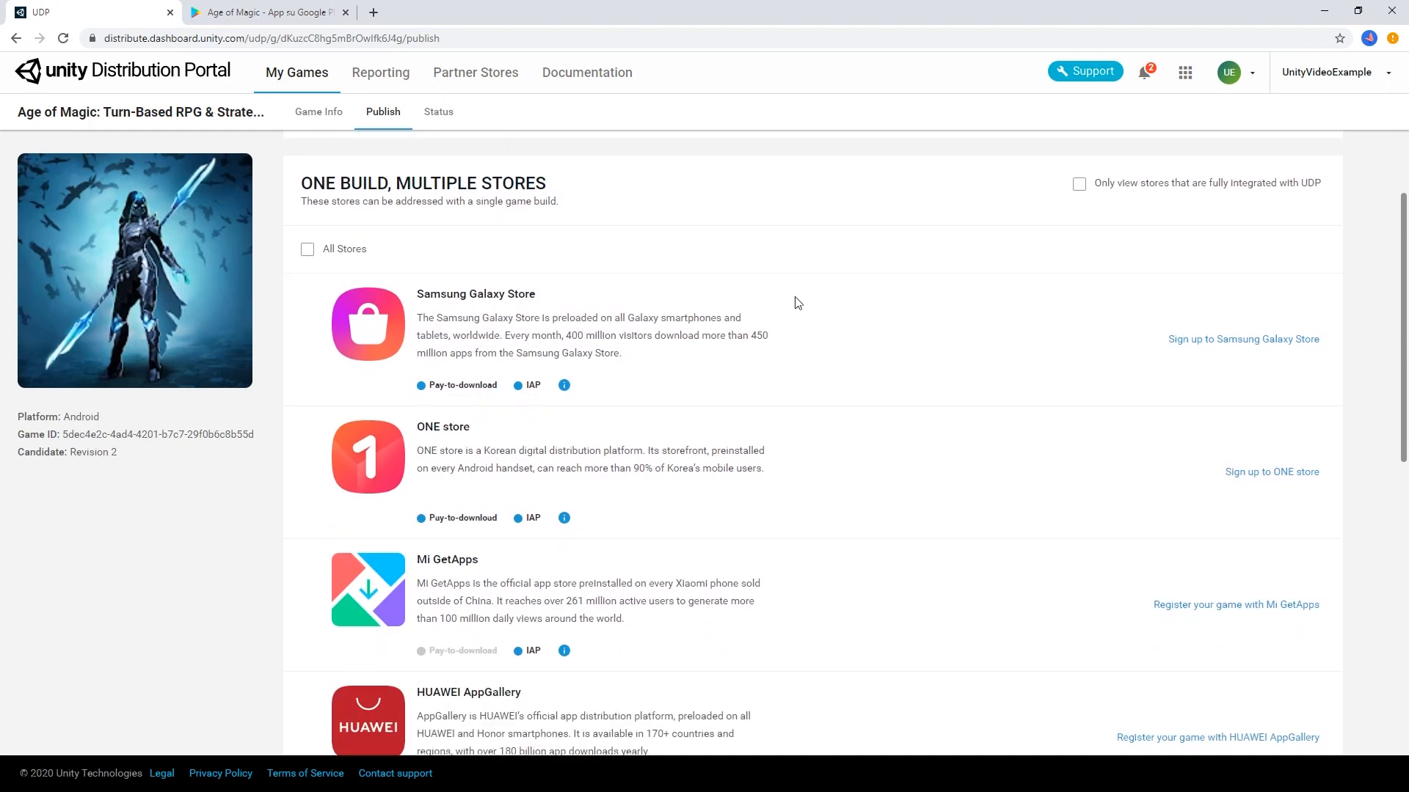
pyautogui.scroll(-1, 797, 302)
pyautogui.scroll(4, 838, 352)
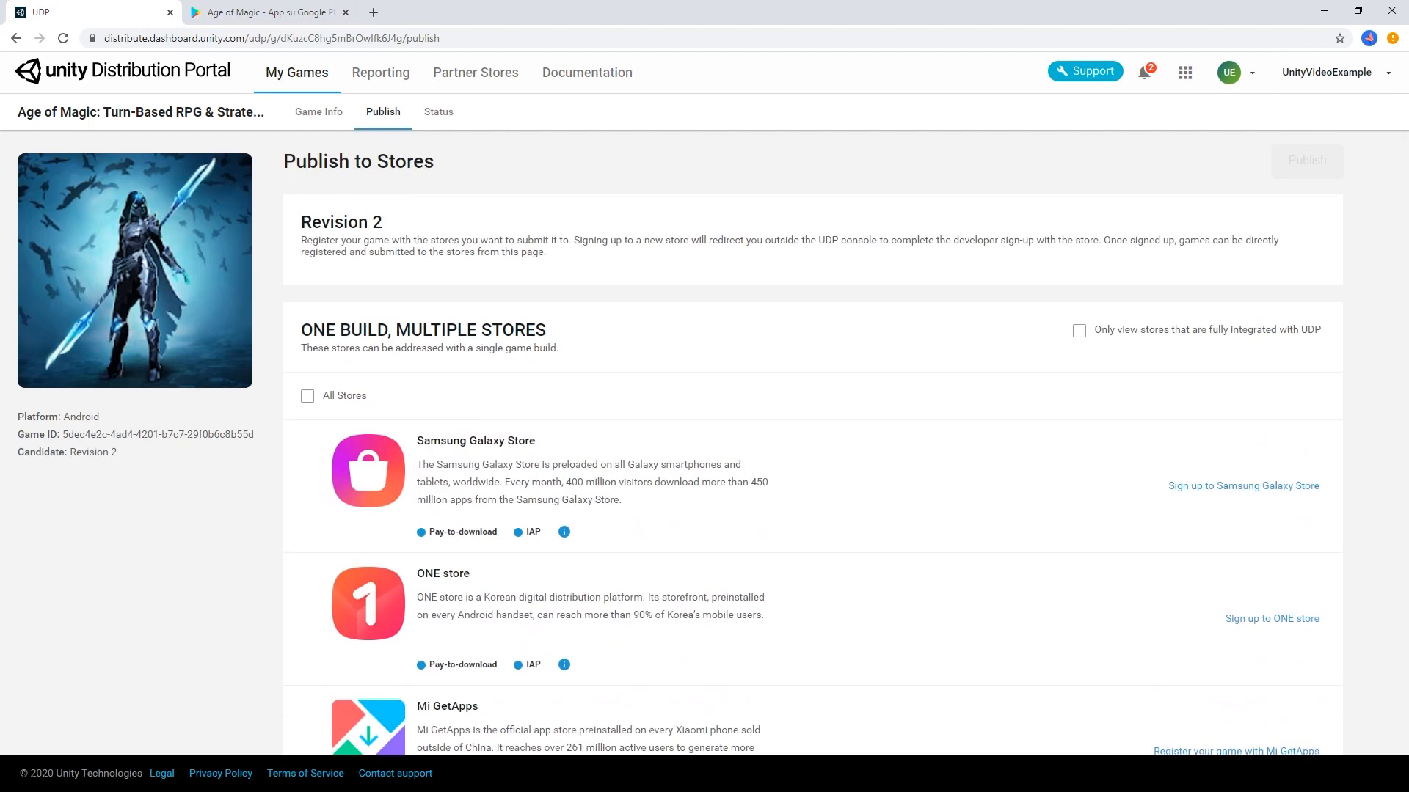
# Sign up with Samsung Galaxy Store and allow it access to the Unity account
pyautogui.click(1244, 486)
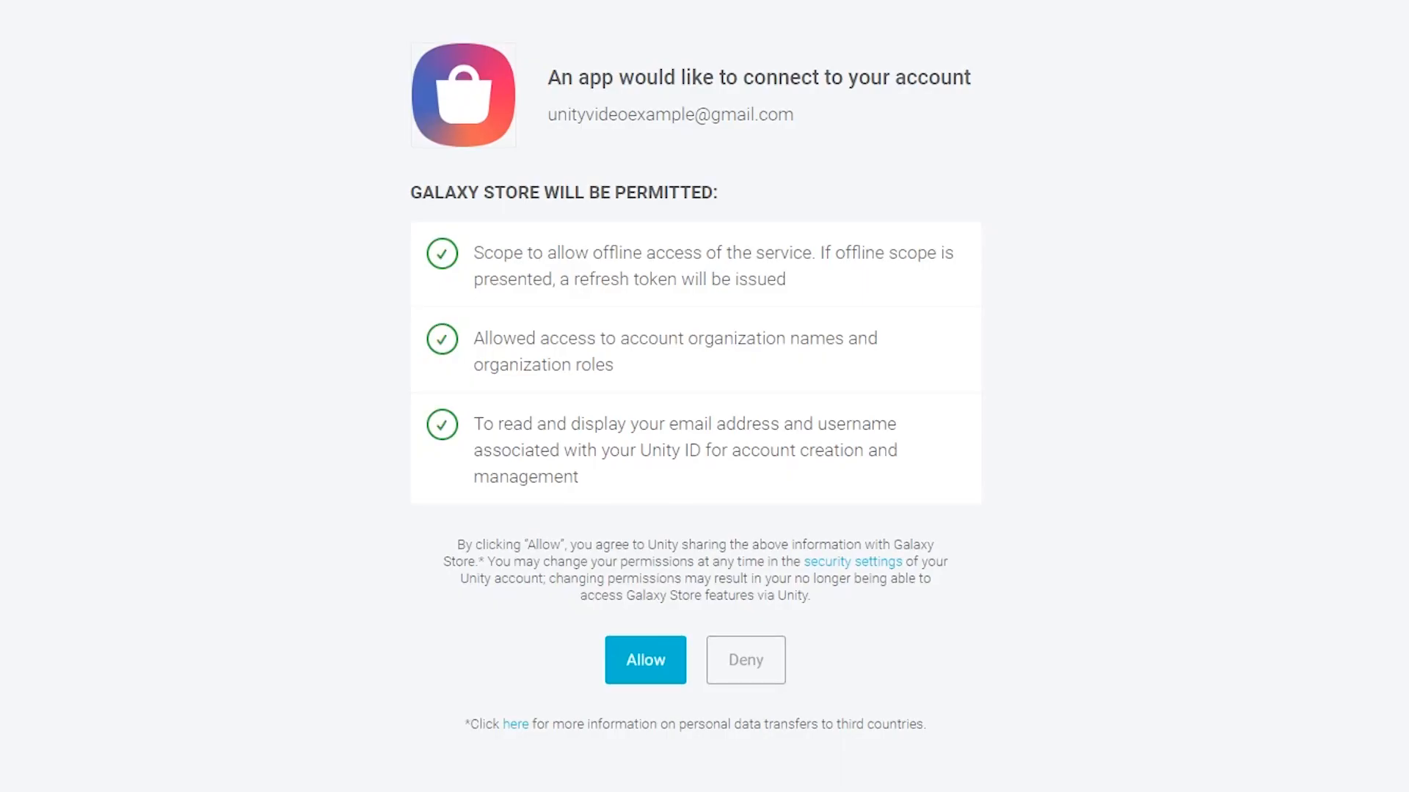
pyautogui.click(645, 660)
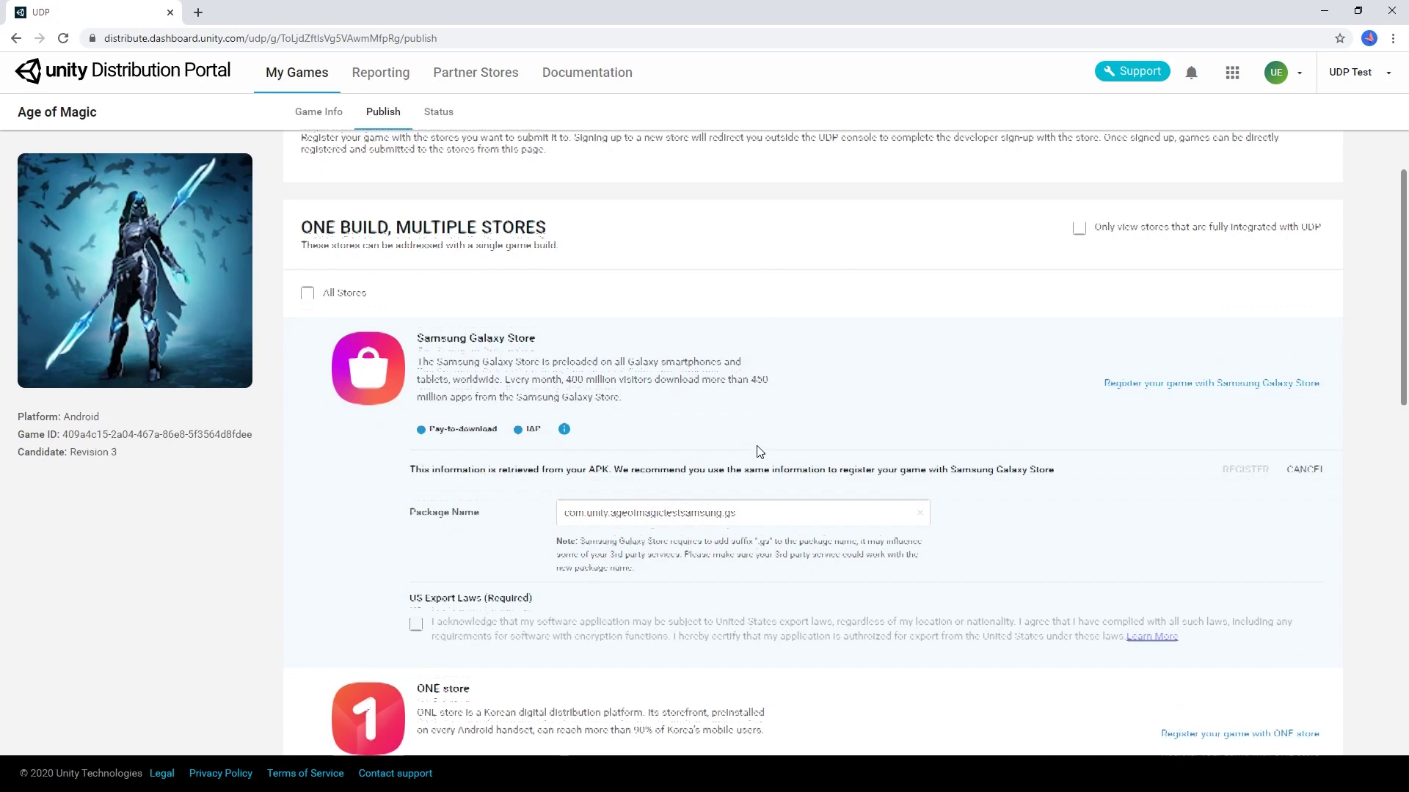
pyautogui.scroll(-1, 757, 452)
# Acknowledge the US export laws requirement and register the game with Samsung Galaxy Store
pyautogui.click(415, 581)
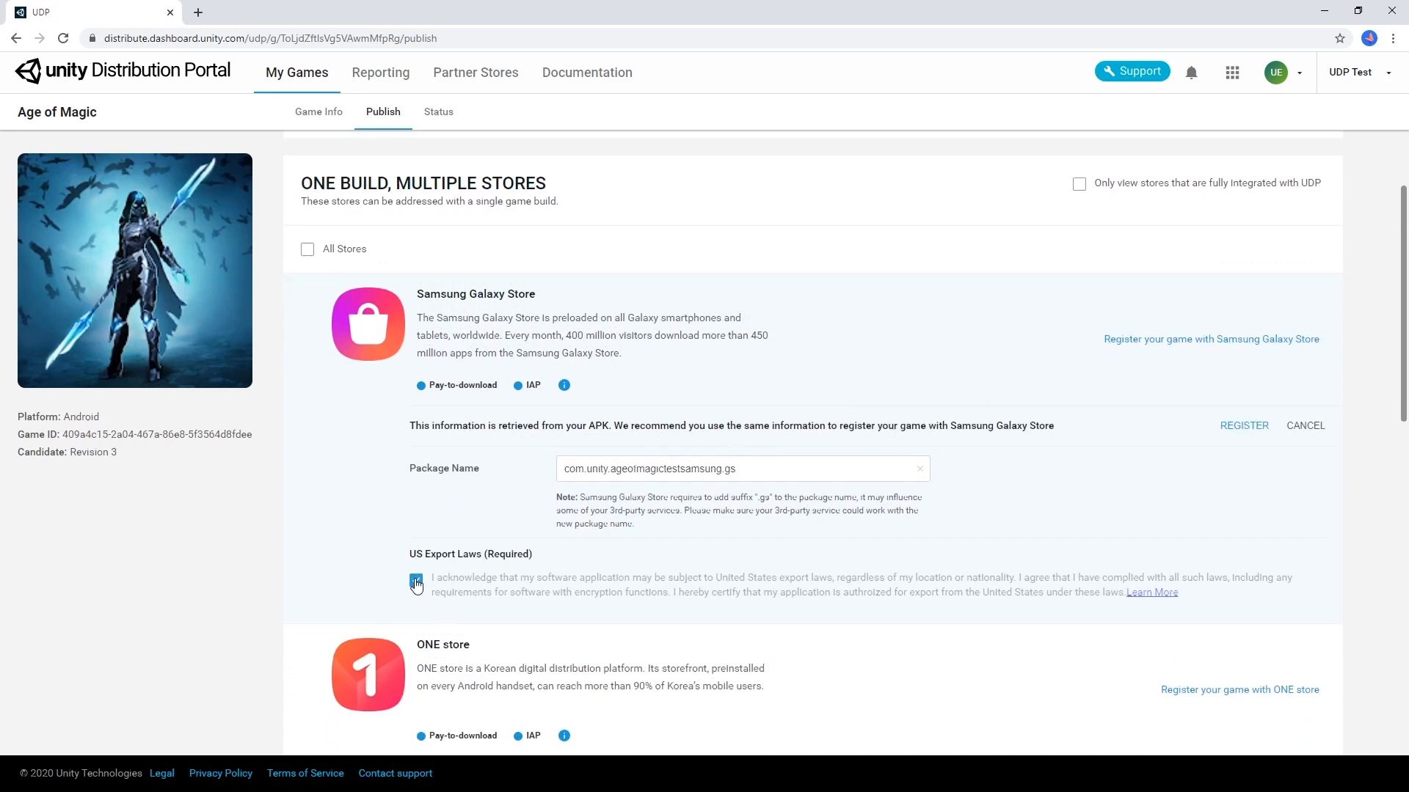
pyautogui.click(1244, 426)
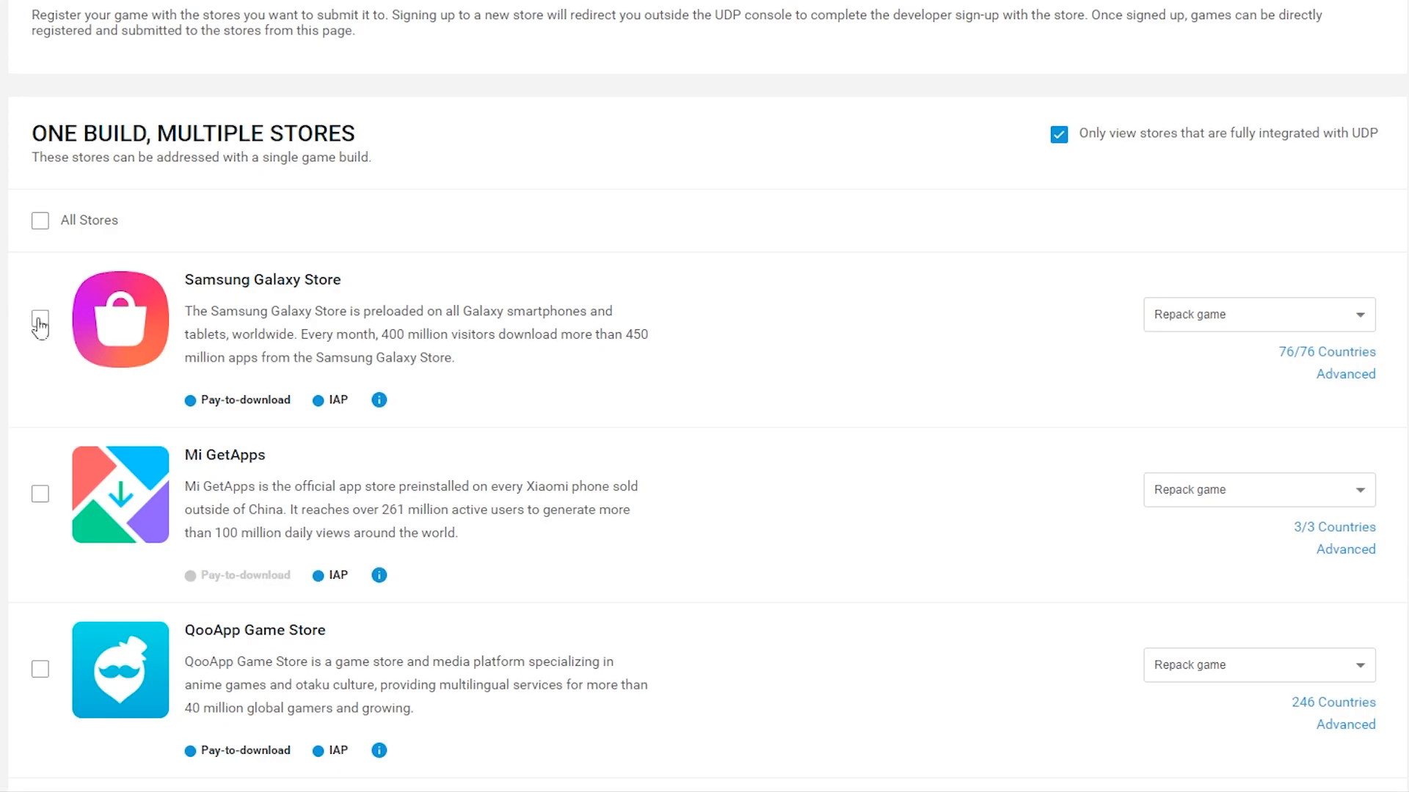
# Exclude China HongKong, China Mainland and Taiwan from Galaxy Store distribution, leaving 73 of 76 countries
pyautogui.click(1310, 353)
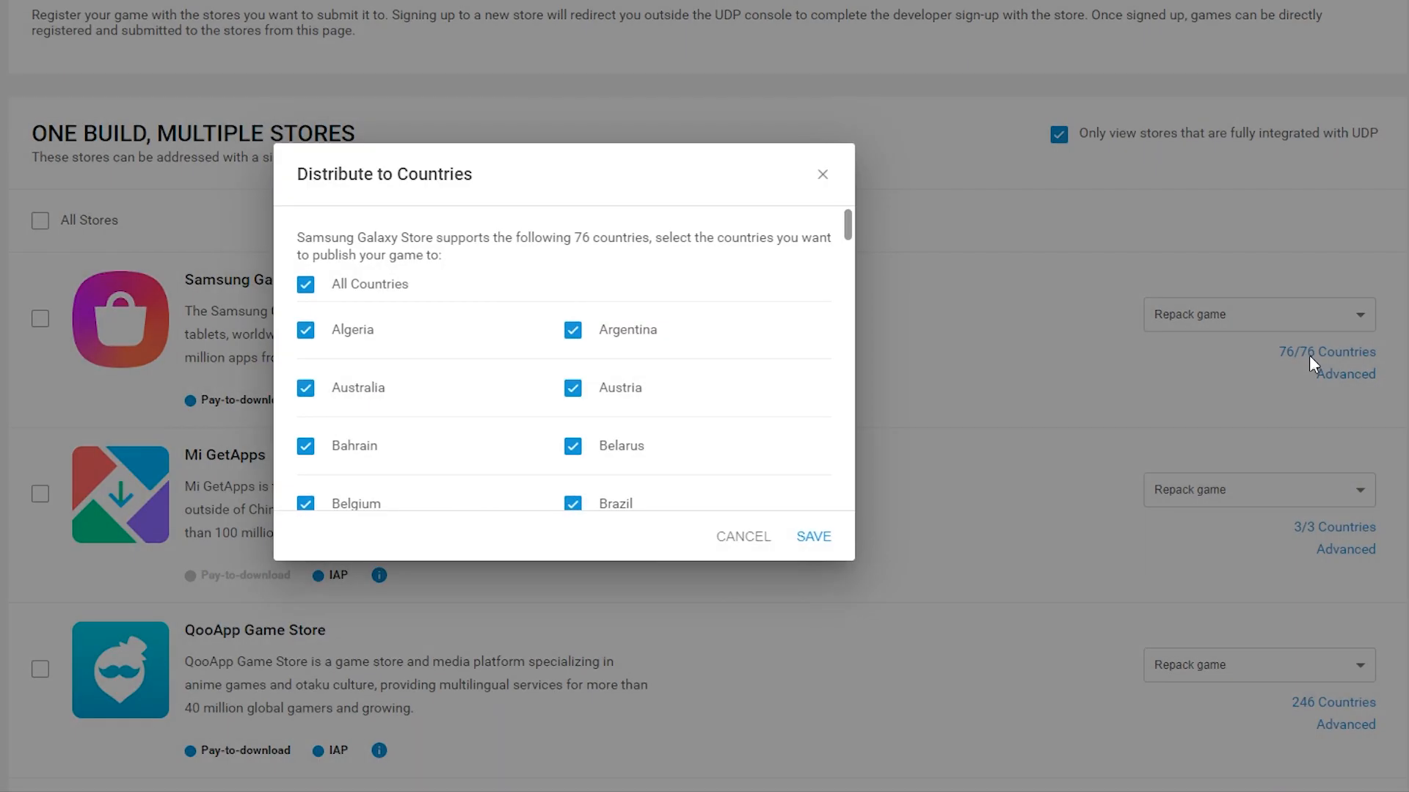
pyautogui.scroll(-1, 577, 331)
pyautogui.click(572, 312)
pyautogui.click(293, 372)
pyautogui.scroll(-2, 616, 275)
pyautogui.scroll(-5, 725, 316)
pyautogui.scroll(-5, 726, 315)
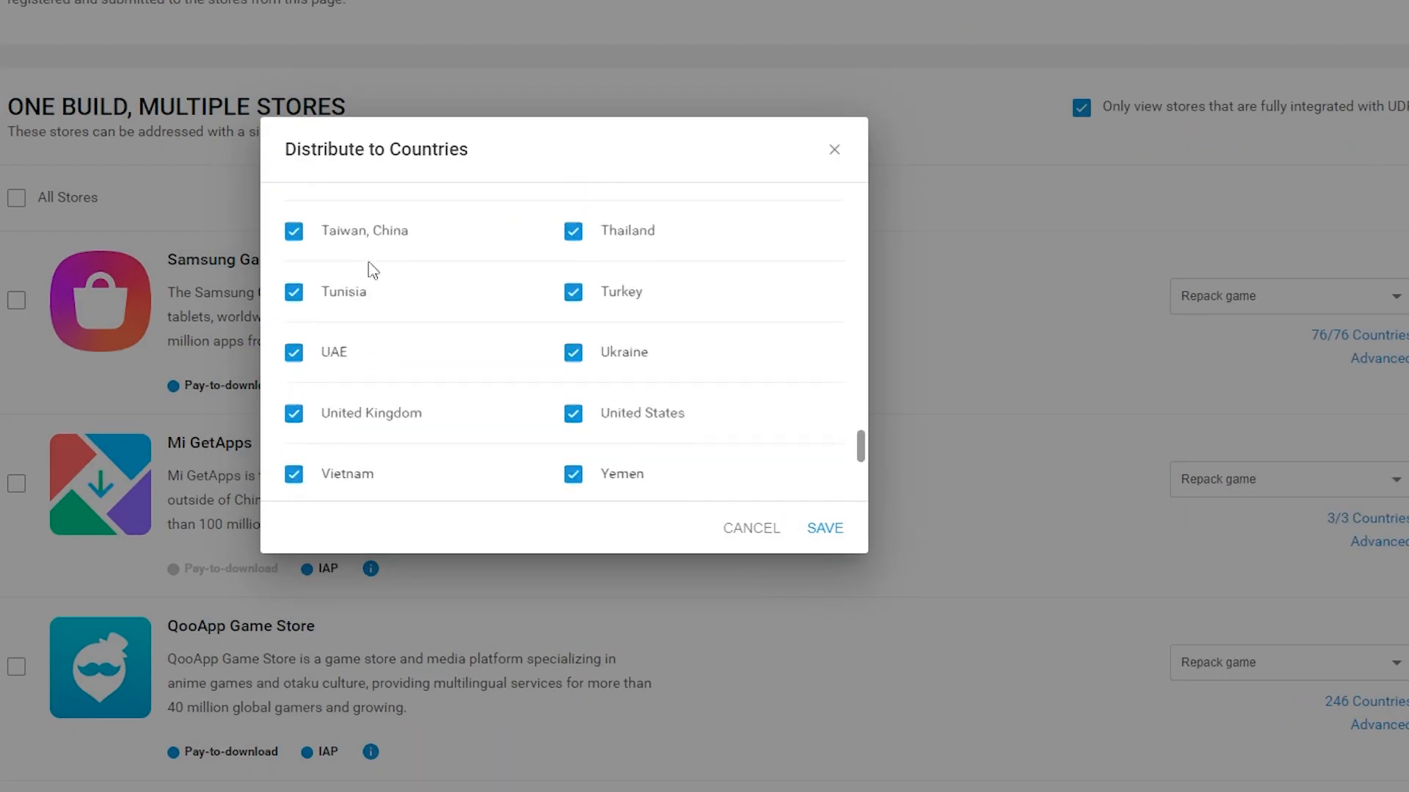
pyautogui.click(292, 229)
pyautogui.click(824, 527)
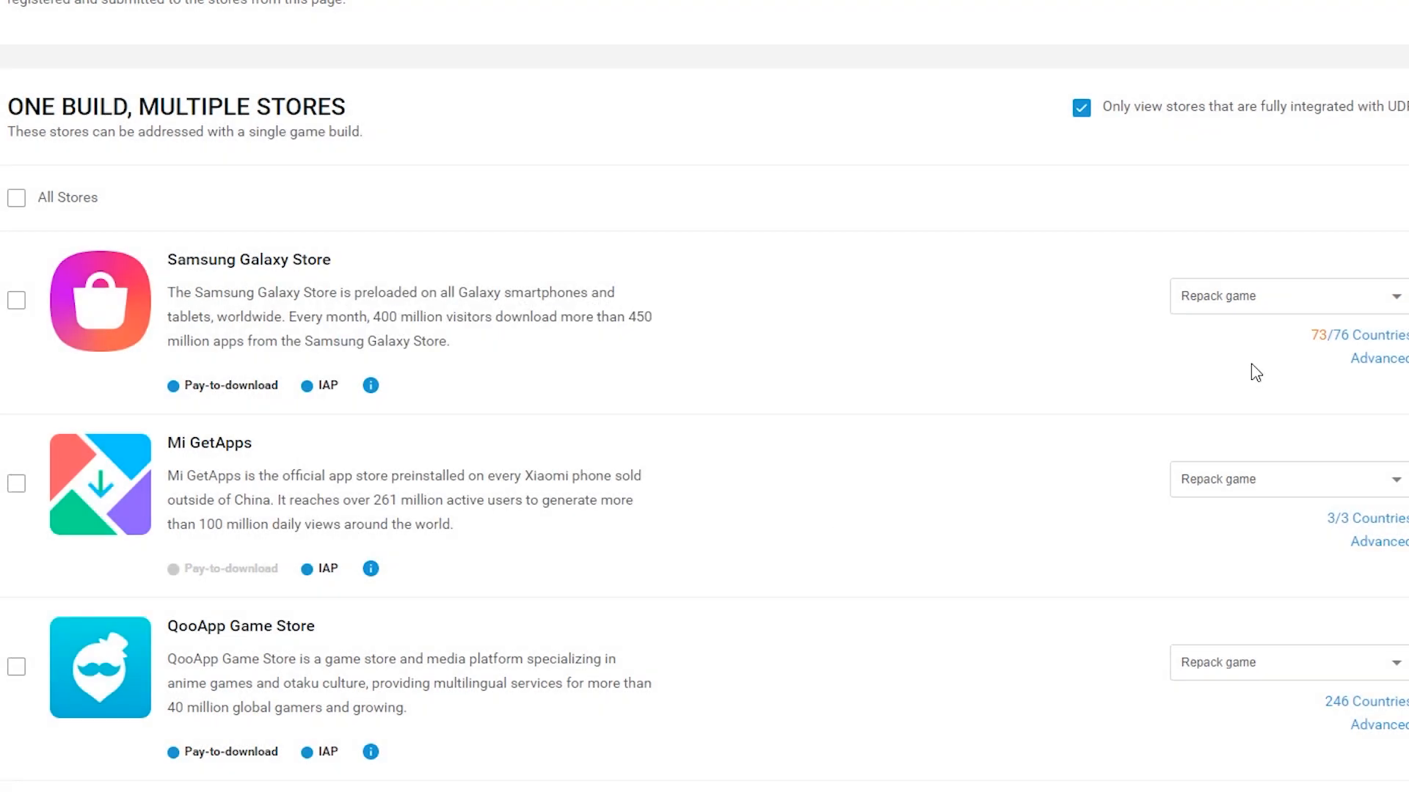
# Set Samsung Galaxy Store to repack the game and 'Submit to Store'
pyautogui.click(1258, 304)
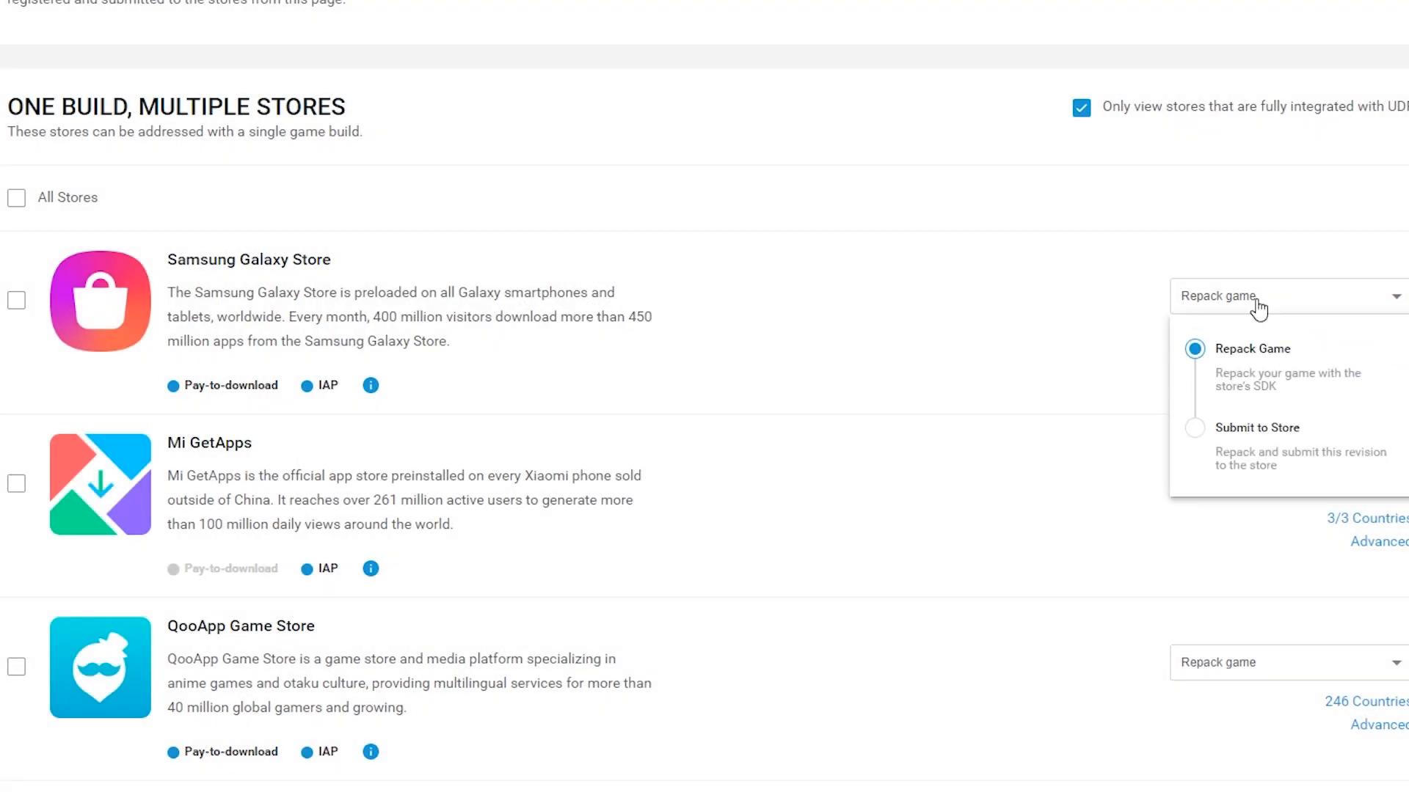
pyautogui.click(1255, 430)
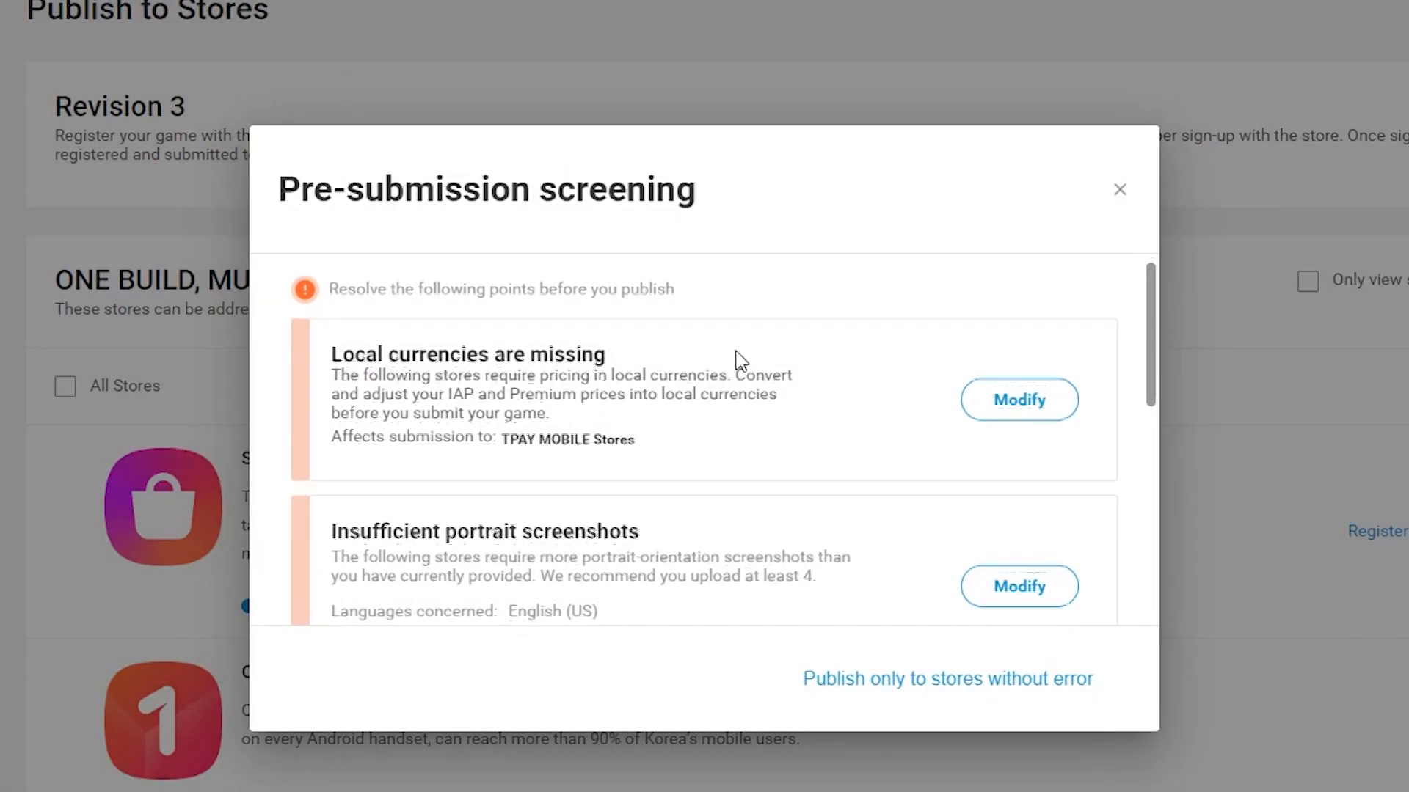
pyautogui.scroll(-2, 739, 359)
pyautogui.scroll(-4, 836, 374)
pyautogui.scroll(-2, 858, 374)
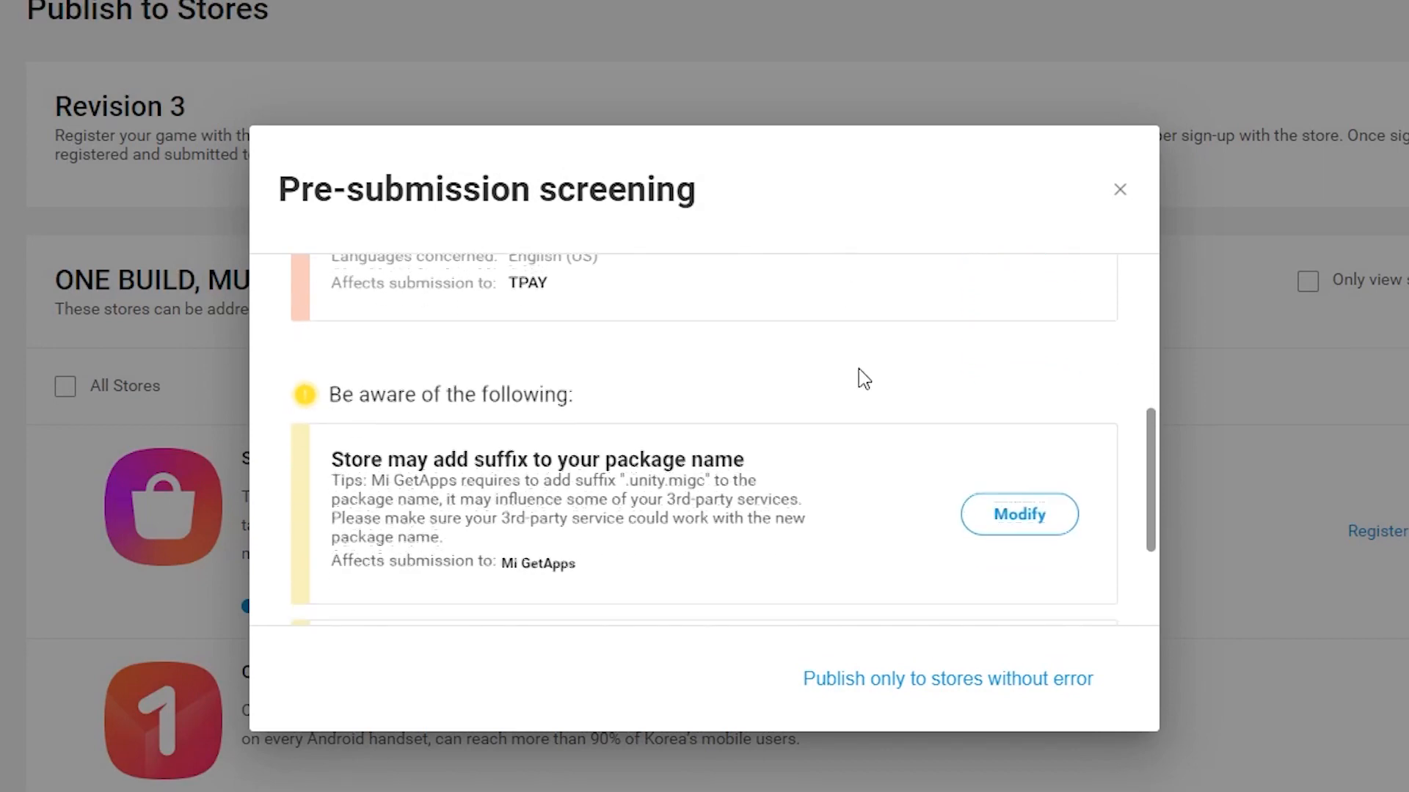
pyautogui.scroll(-2, 859, 375)
pyautogui.scroll(-2, 925, 413)
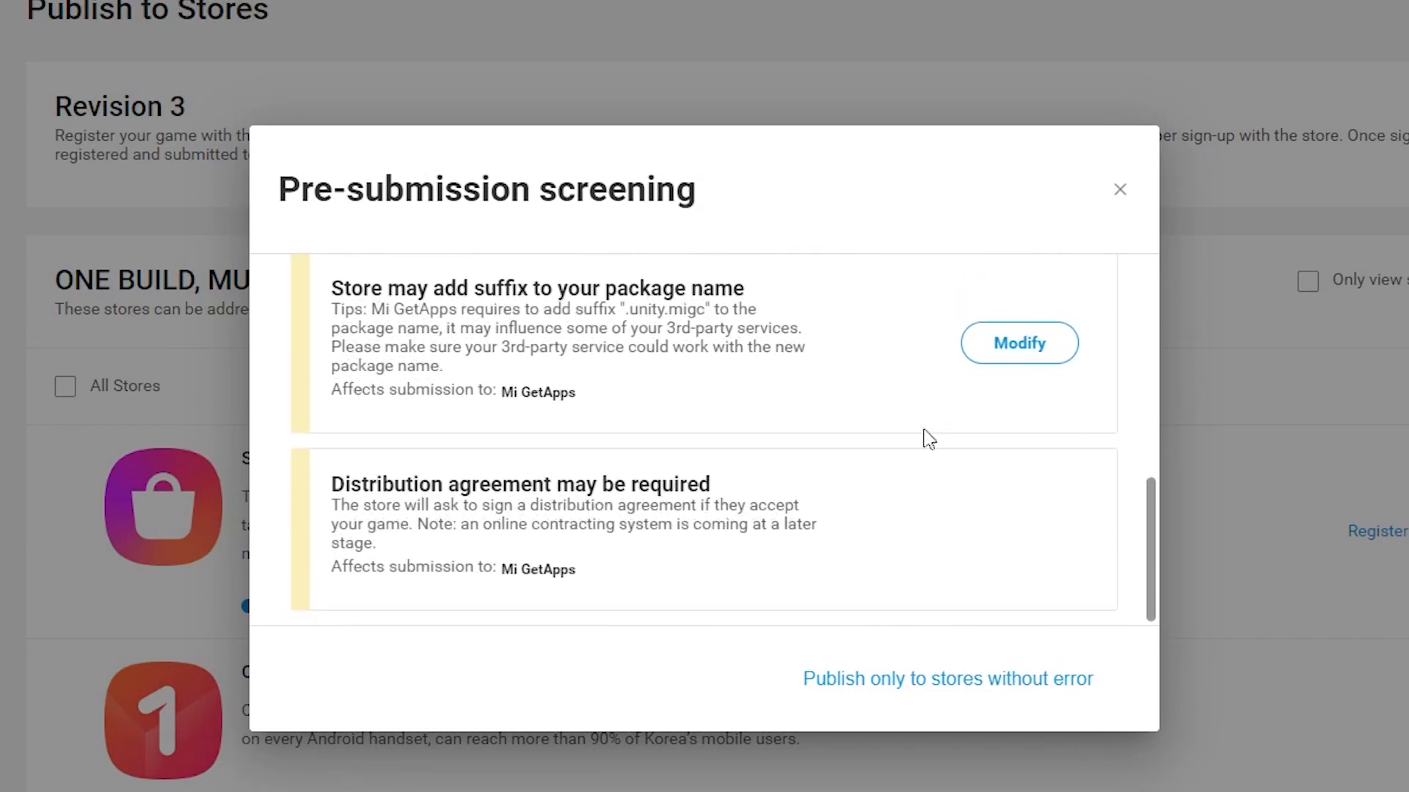
pyautogui.scroll(4, 930, 501)
pyautogui.scroll(4, 930, 501)
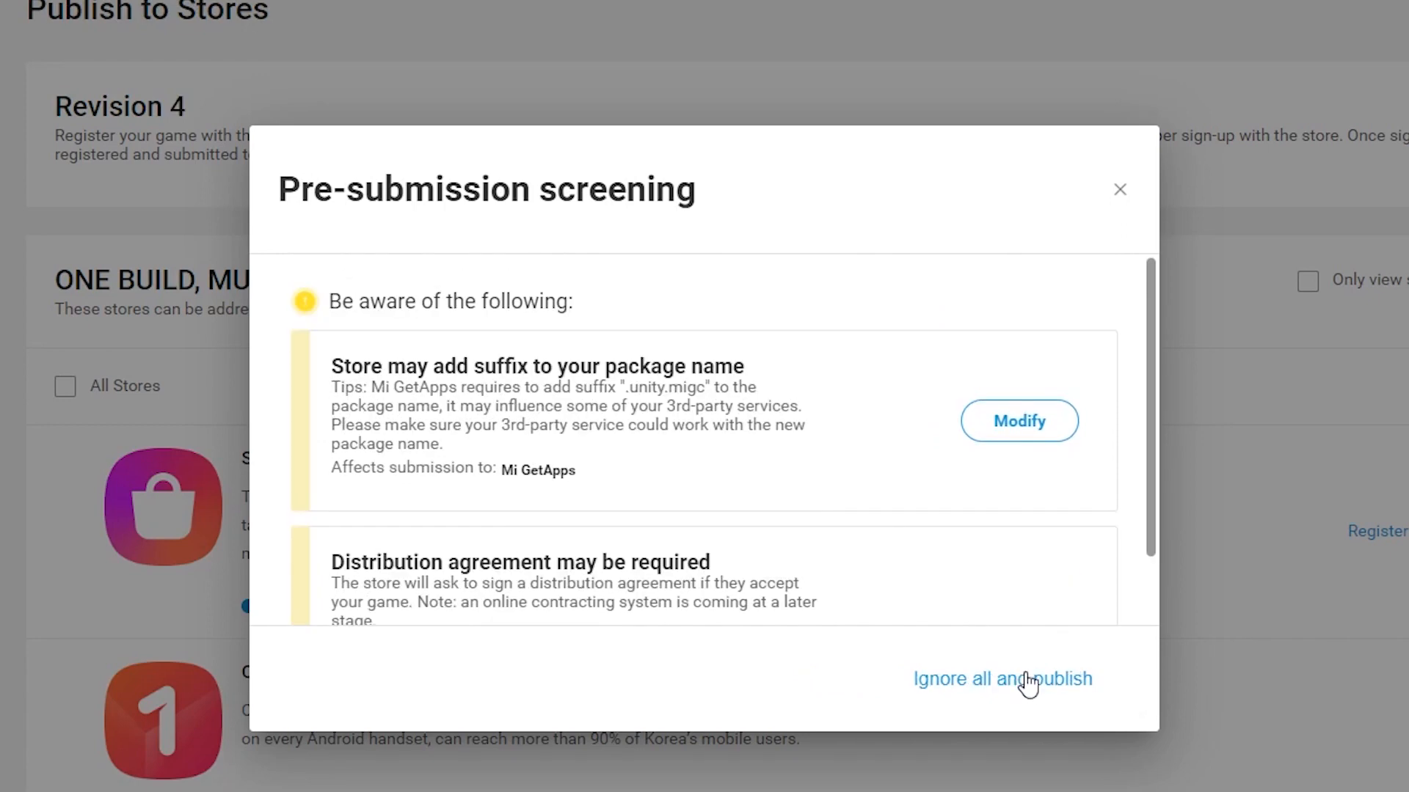
pyautogui.scroll(-2, 1011, 548)
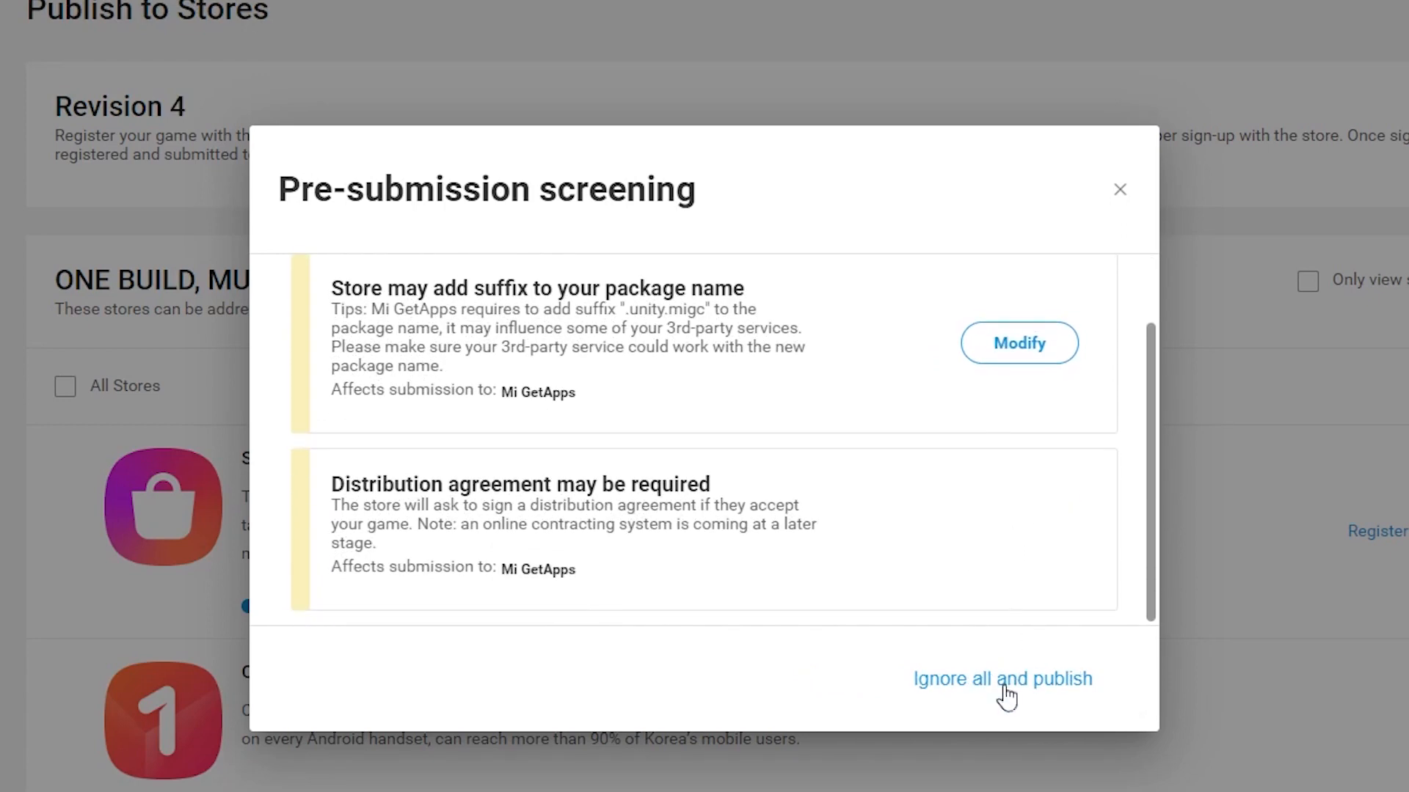
# Ignore all pre-submission screening warnings and publish the revision to the stores
pyautogui.click(1006, 680)
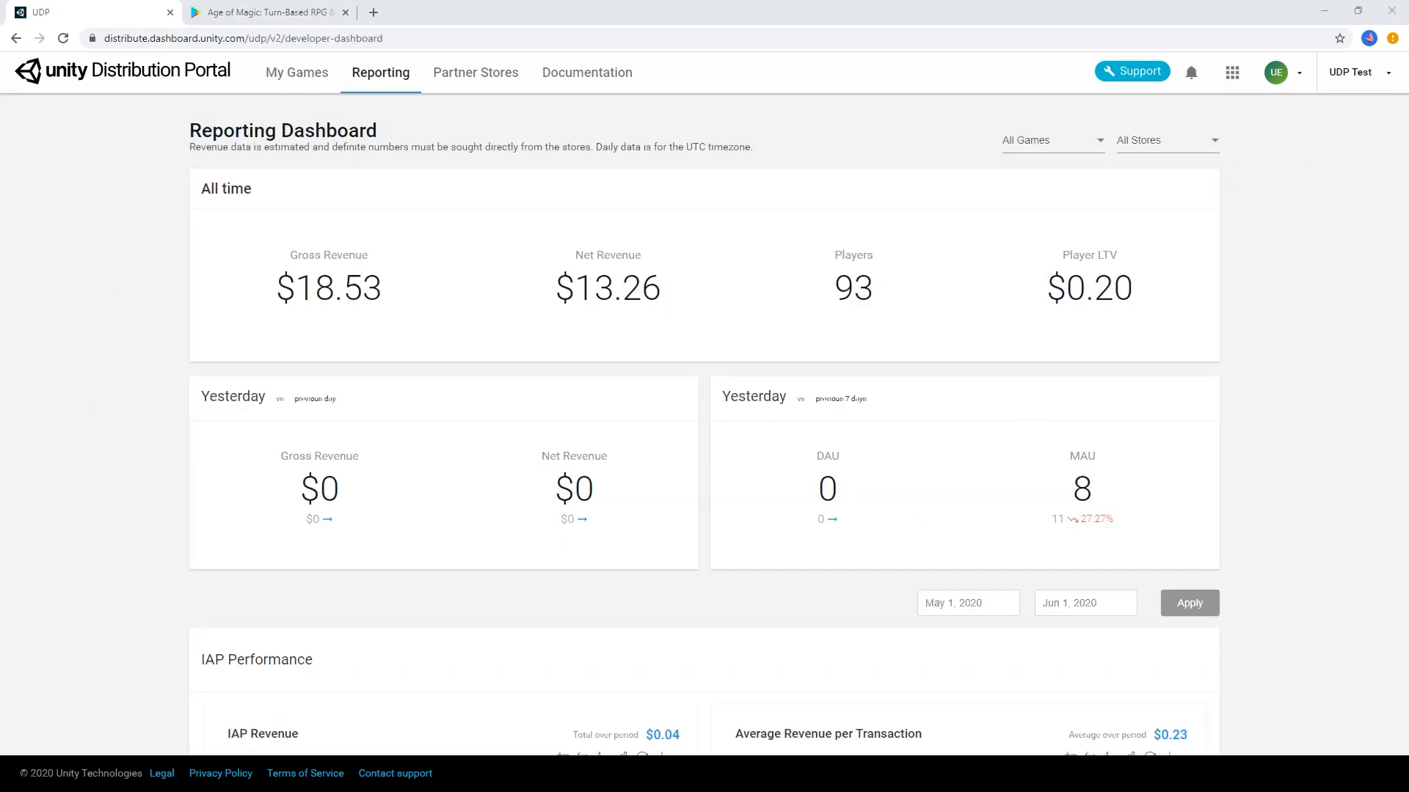
pyautogui.click(1204, 140)
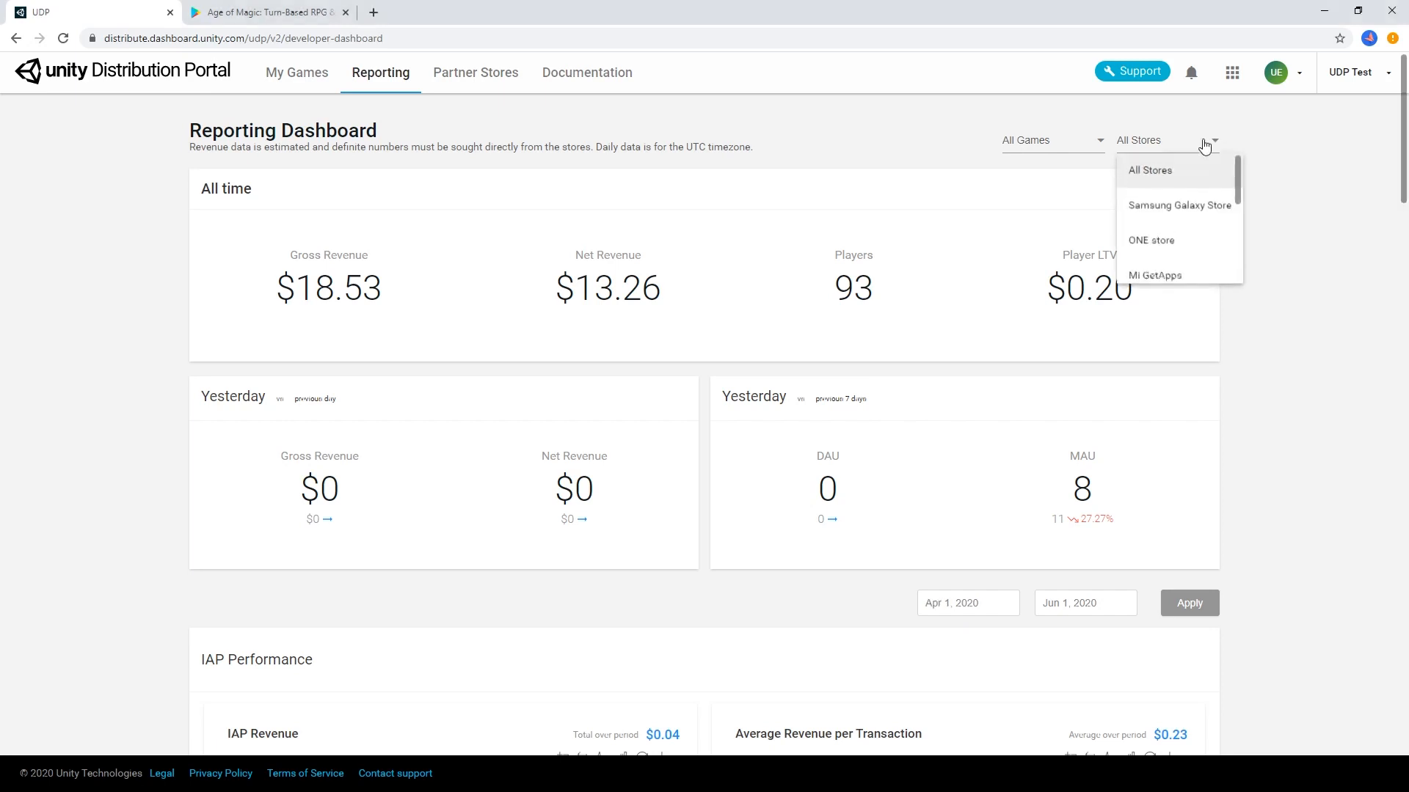
pyautogui.scroll(-2, 1202, 242)
pyautogui.scroll(-2, 1202, 242)
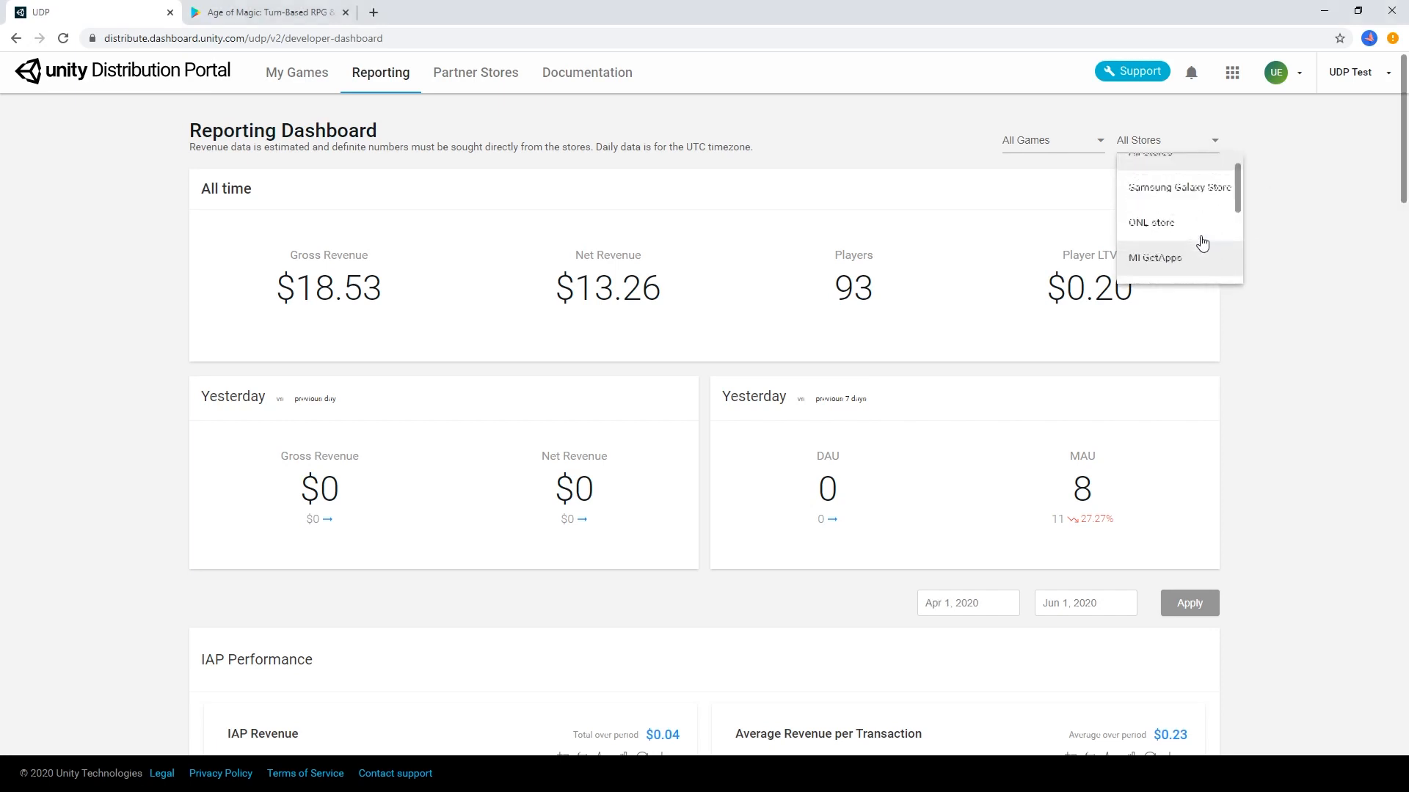
pyautogui.scroll(4, 1203, 242)
pyautogui.click(1311, 169)
pyautogui.scroll(-5, 1372, 220)
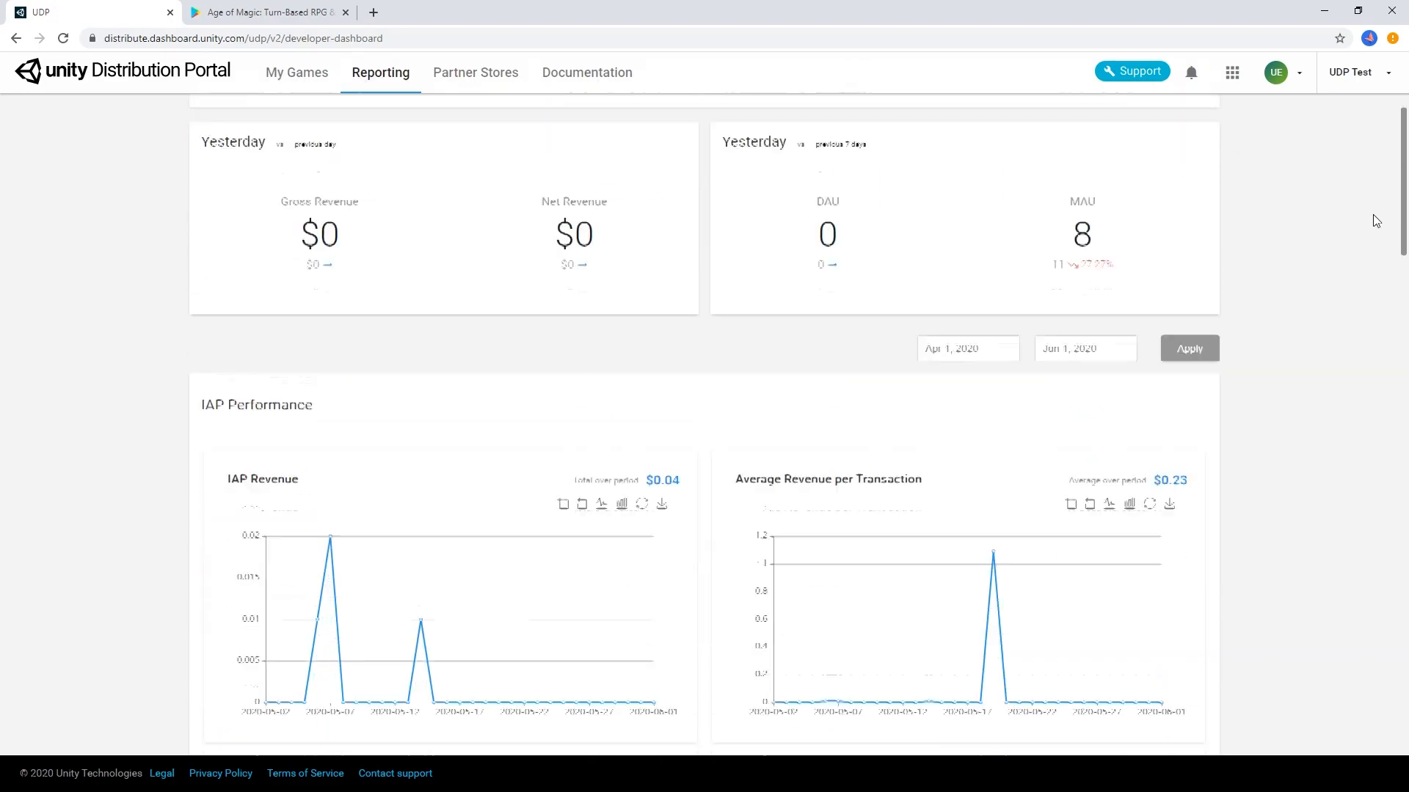
pyautogui.scroll(-3, 1373, 220)
pyautogui.scroll(-3, 1372, 220)
pyautogui.scroll(-3, 1372, 220)
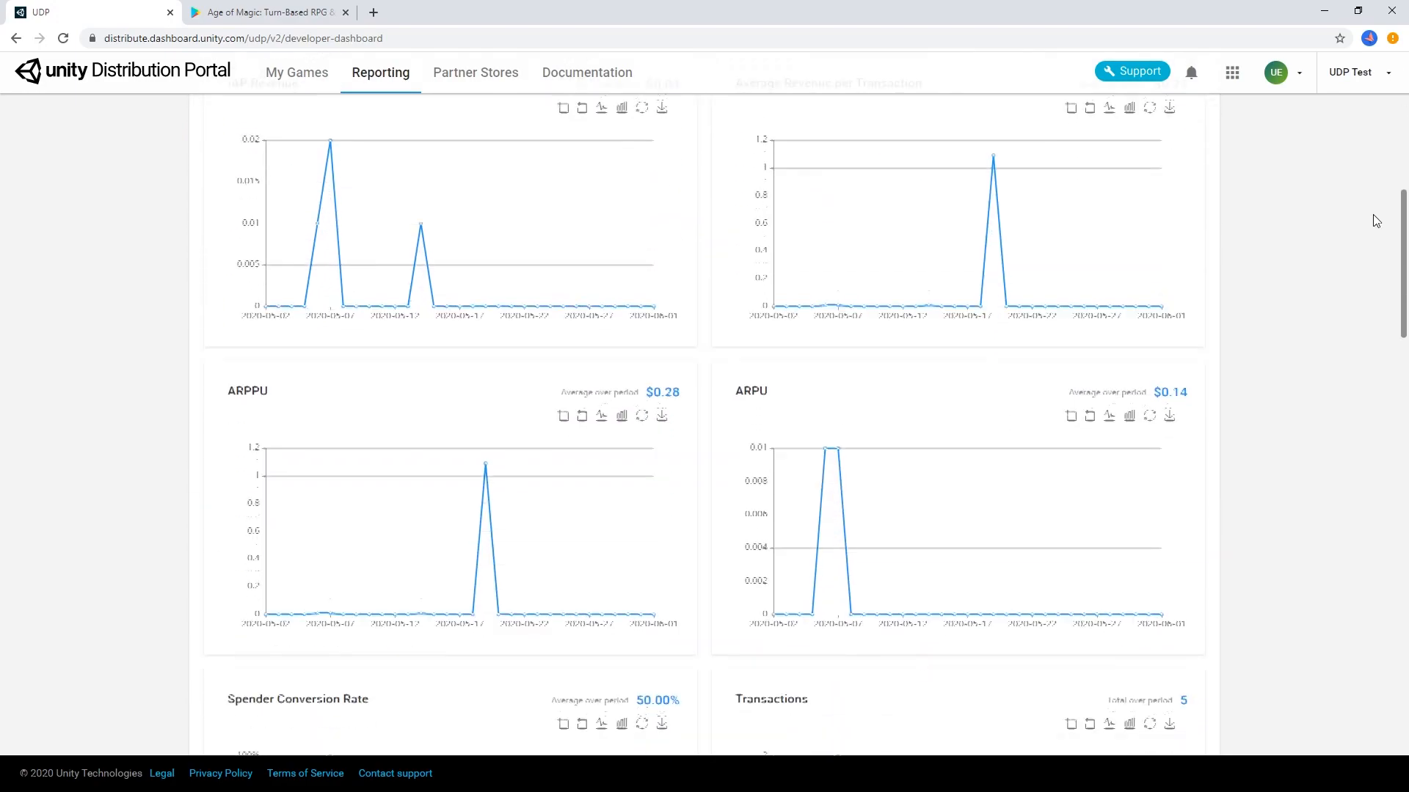
pyautogui.scroll(-3, 1372, 220)
pyautogui.scroll(-3, 1373, 221)
pyautogui.scroll(-3, 1372, 220)
pyautogui.scroll(-3, 1372, 220)
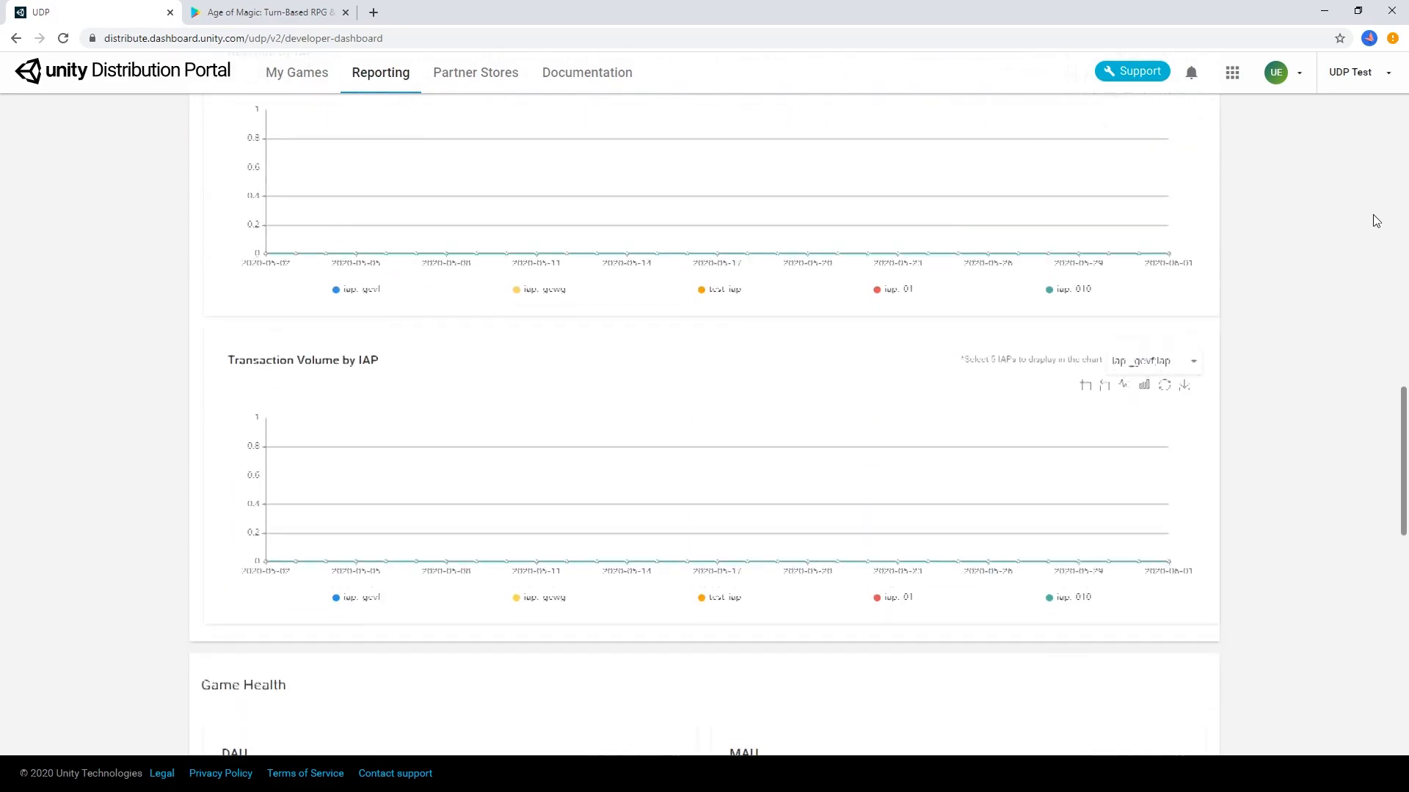
pyautogui.scroll(-3, 1373, 220)
pyautogui.scroll(-2, 1372, 220)
pyautogui.scroll(-2, 1372, 215)
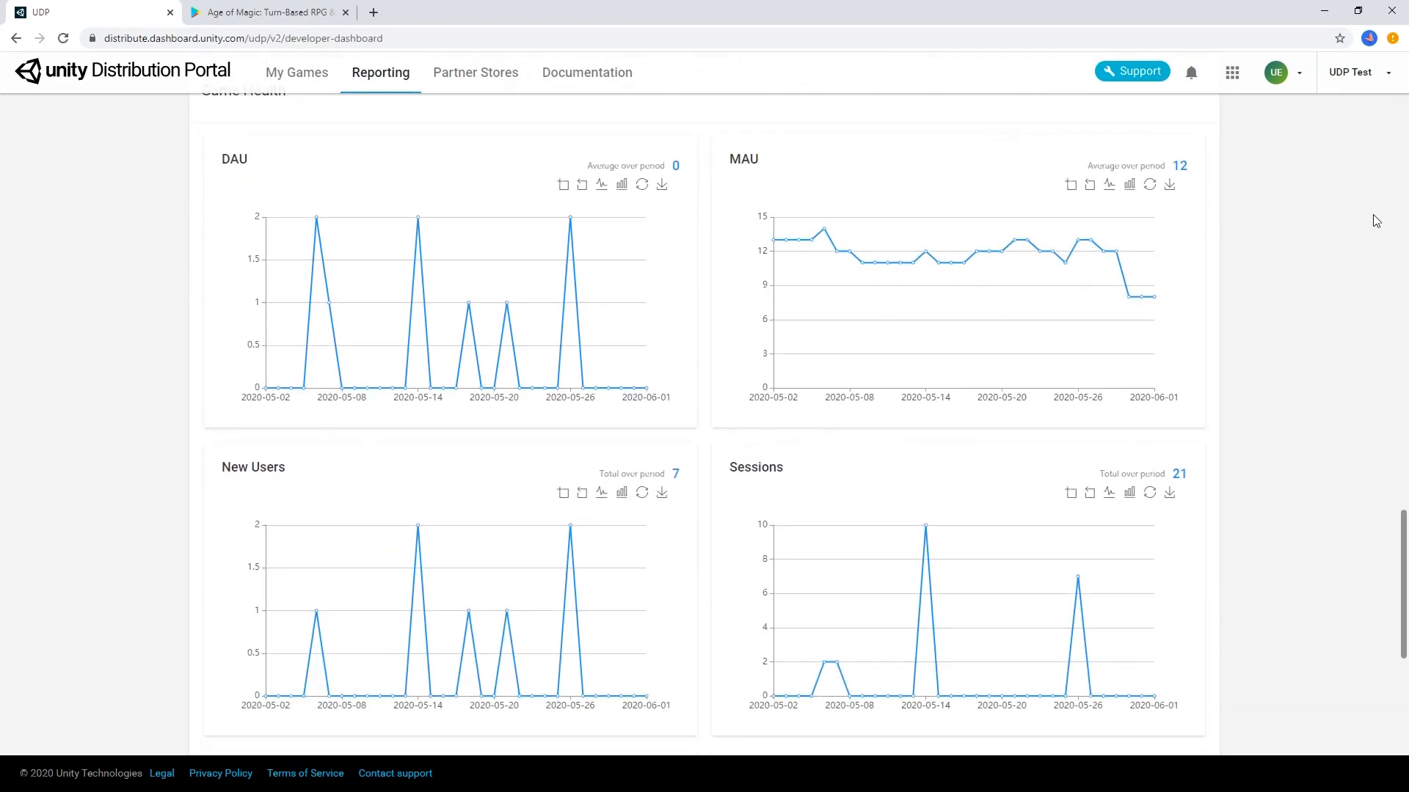
# View the Partner Stores overview listing Samsung Galaxy Store, Mi GetApps and HUAWEI AppGallery
pyautogui.click(488, 73)
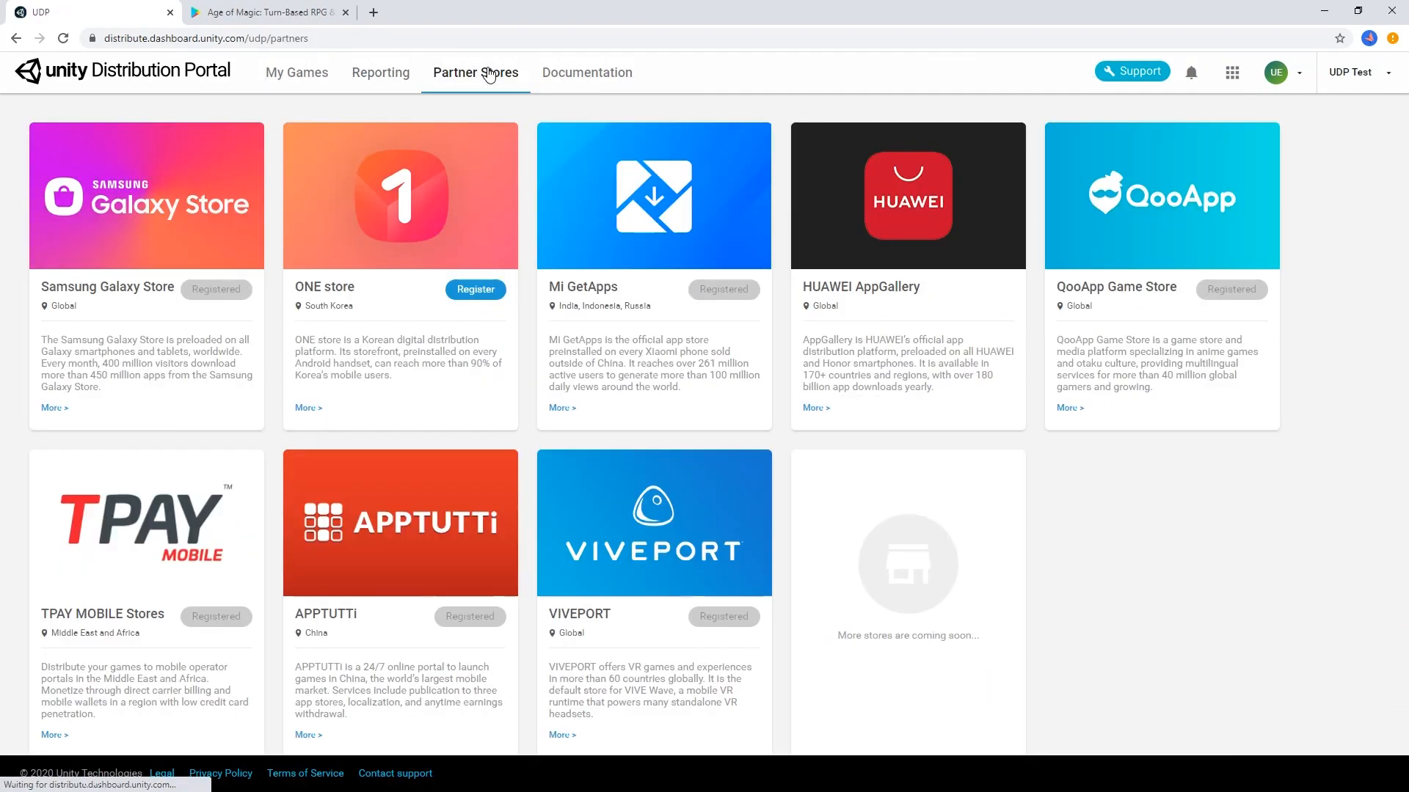